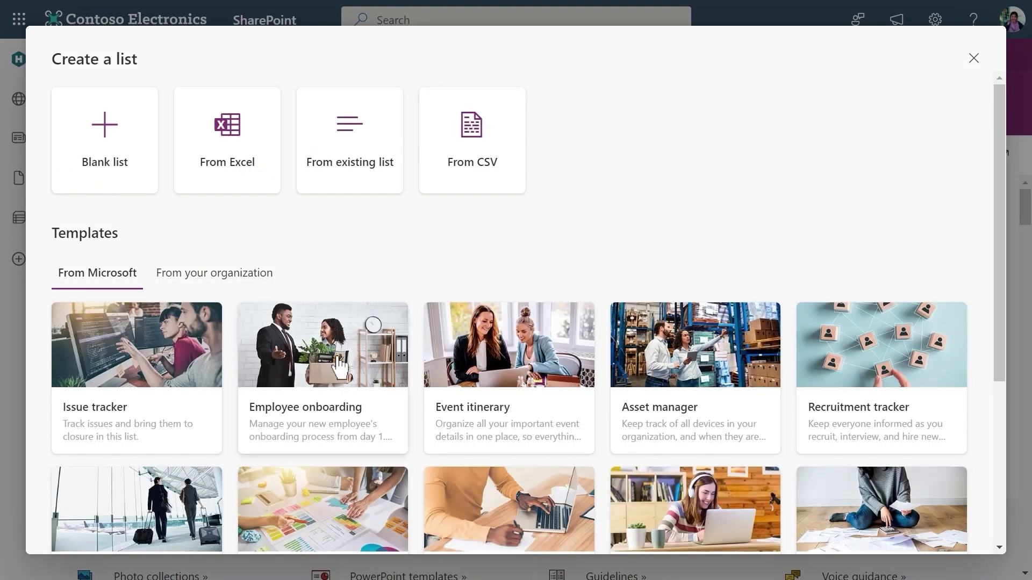
Step: Create the Work progress tracker list from its template and set up the due date reminder
scroll(339, 365, down, 5)
click(338, 365)
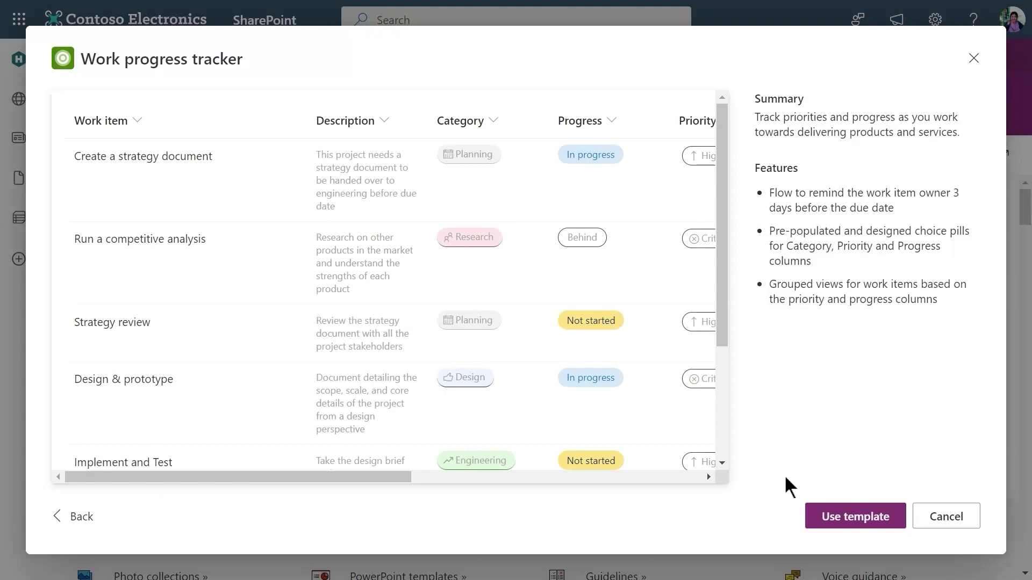
click(811, 520)
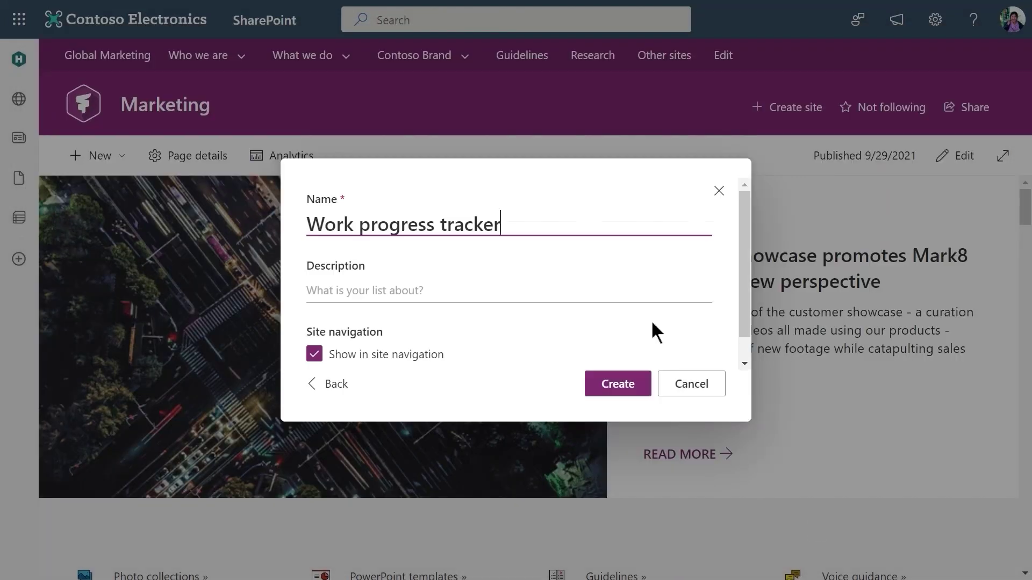
scroll(647, 317, down, 1)
click(632, 382)
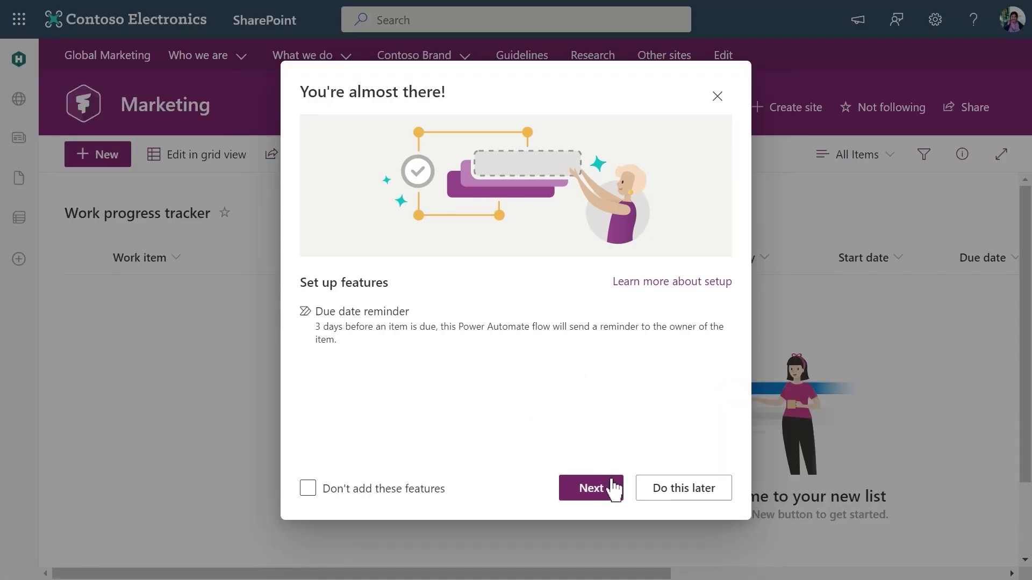
click(613, 488)
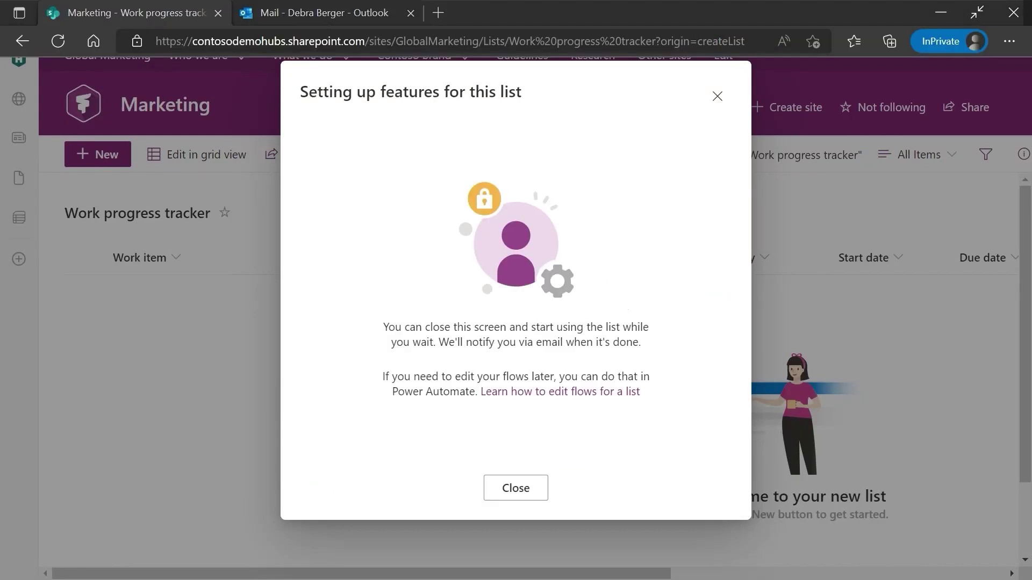
click(525, 490)
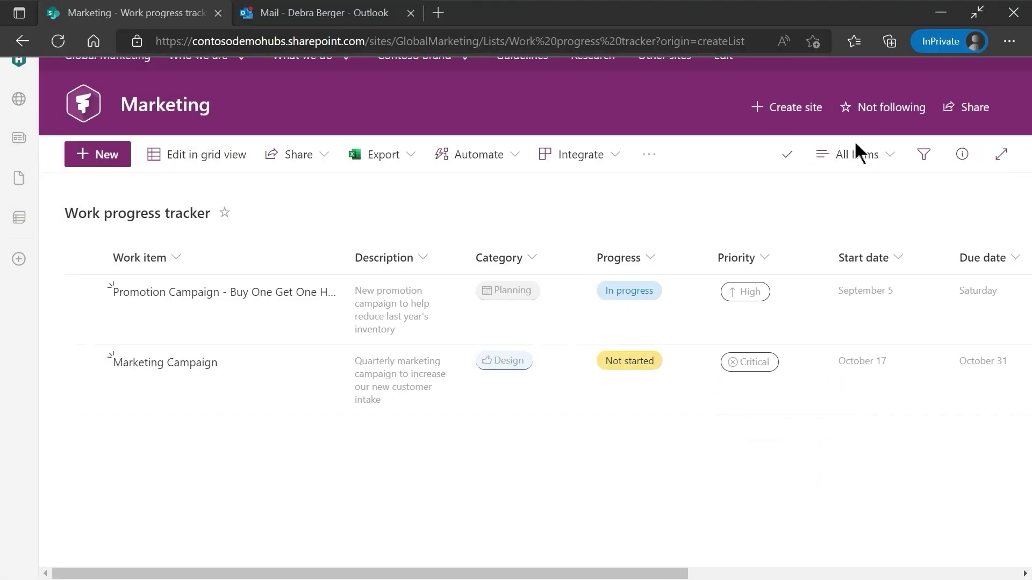
Step: Check the setup progress panel, then read the reminder-ready confirmation e-mail in Outlook
click(789, 157)
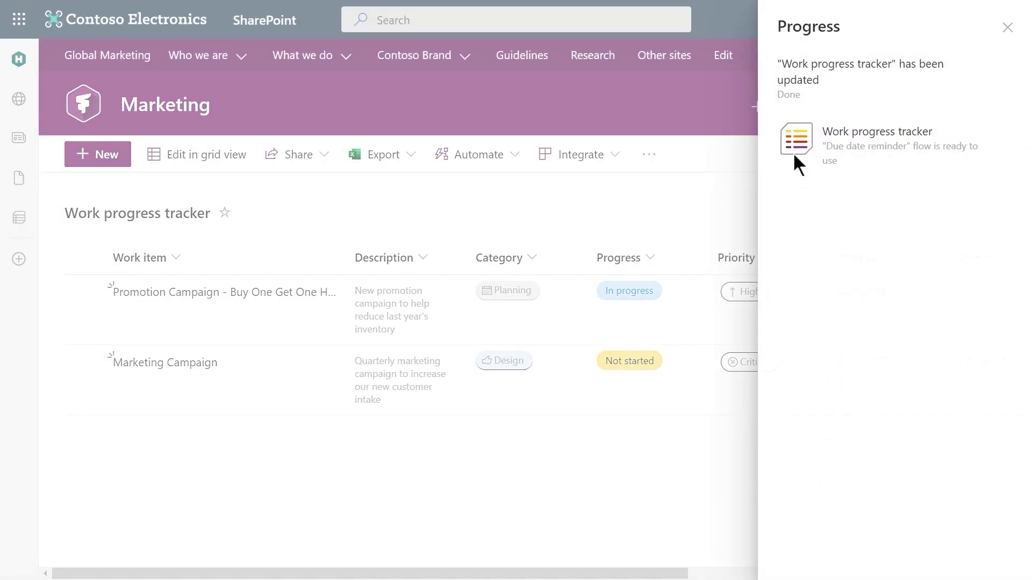
click(732, 179)
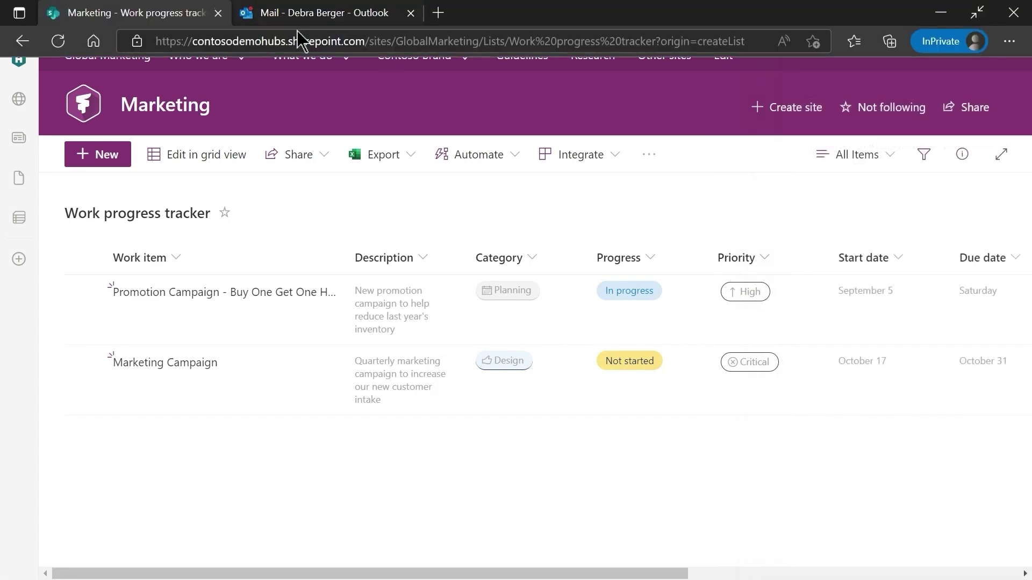
click(300, 13)
click(345, 195)
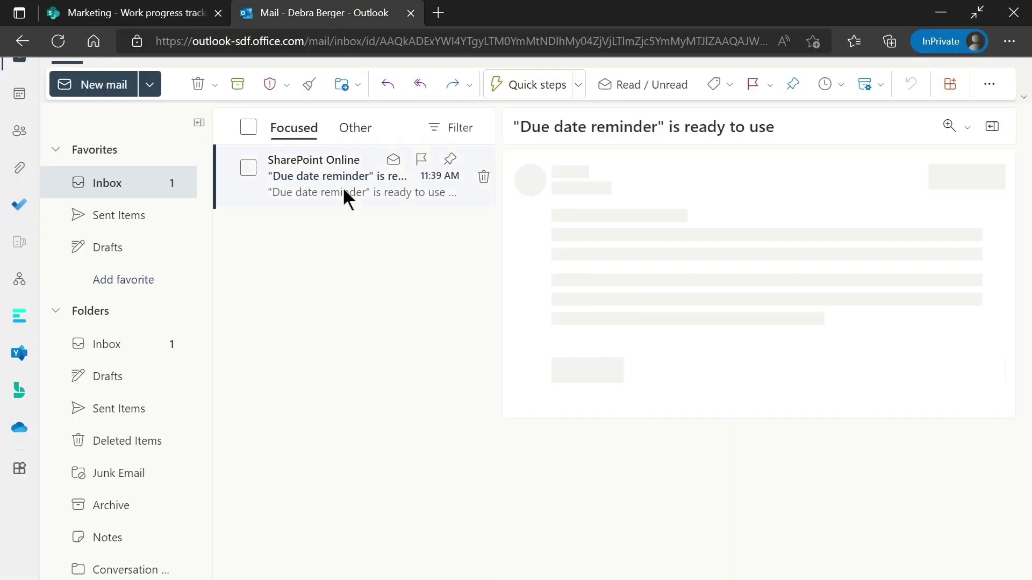
scroll(598, 336, down, 5)
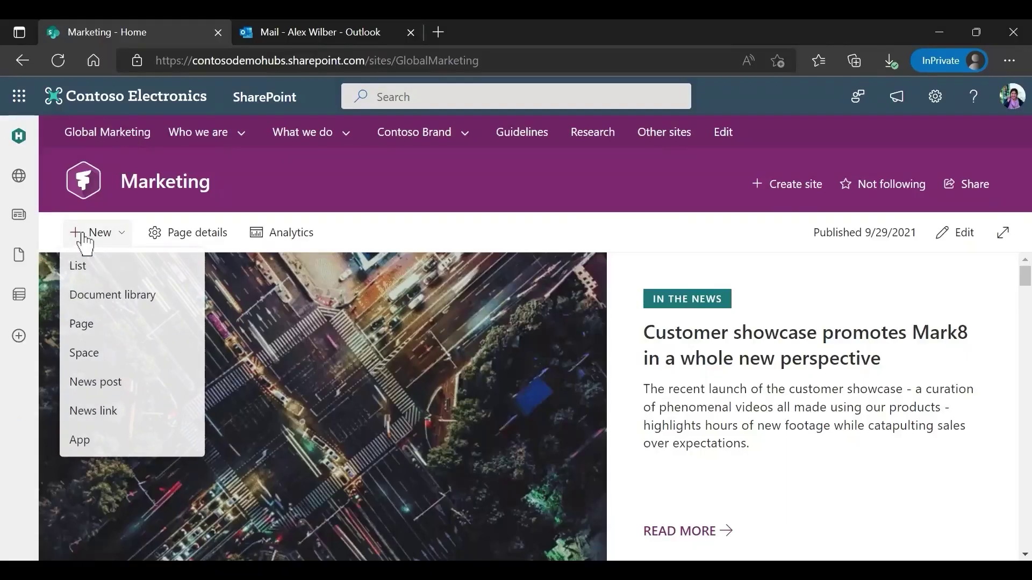
Step: Create a new list from the Issue tracker template
click(106, 271)
scroll(106, 271, down, 3)
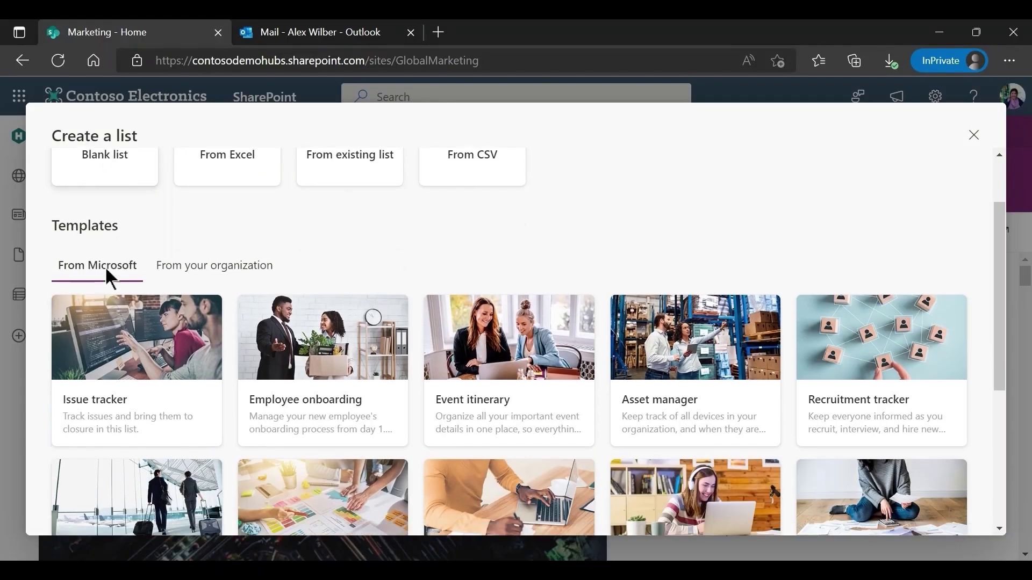
click(206, 339)
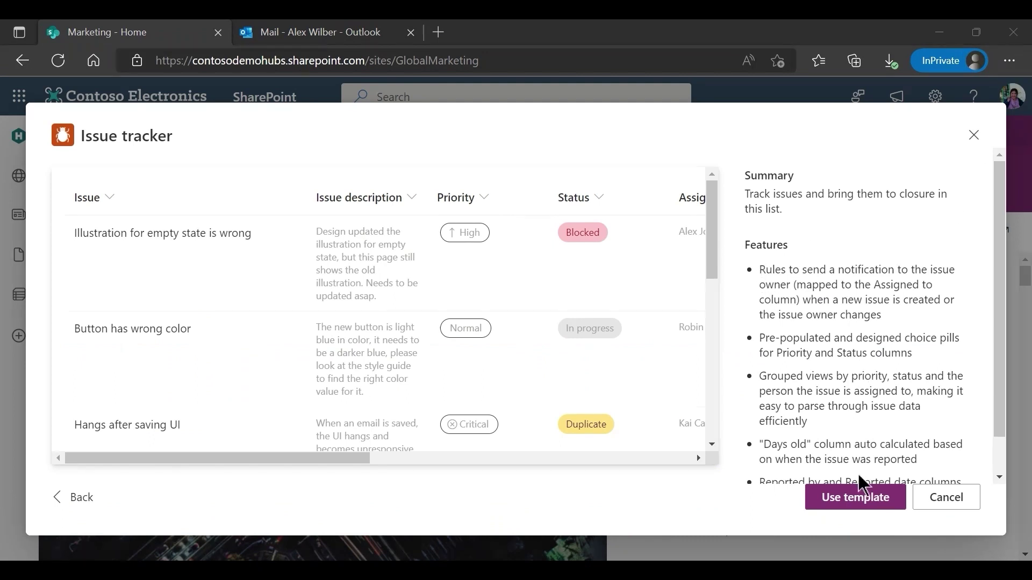
click(863, 499)
Step: Review the list's existing new-item notification rule under Automate > Rules, leaving it unchanged
click(487, 237)
mouse_move(508, 296)
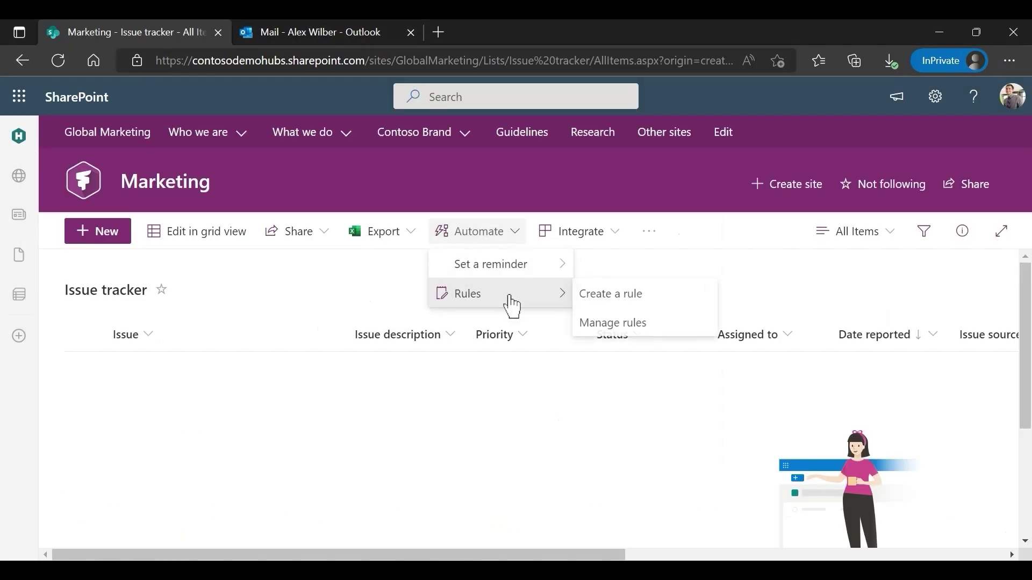
click(639, 324)
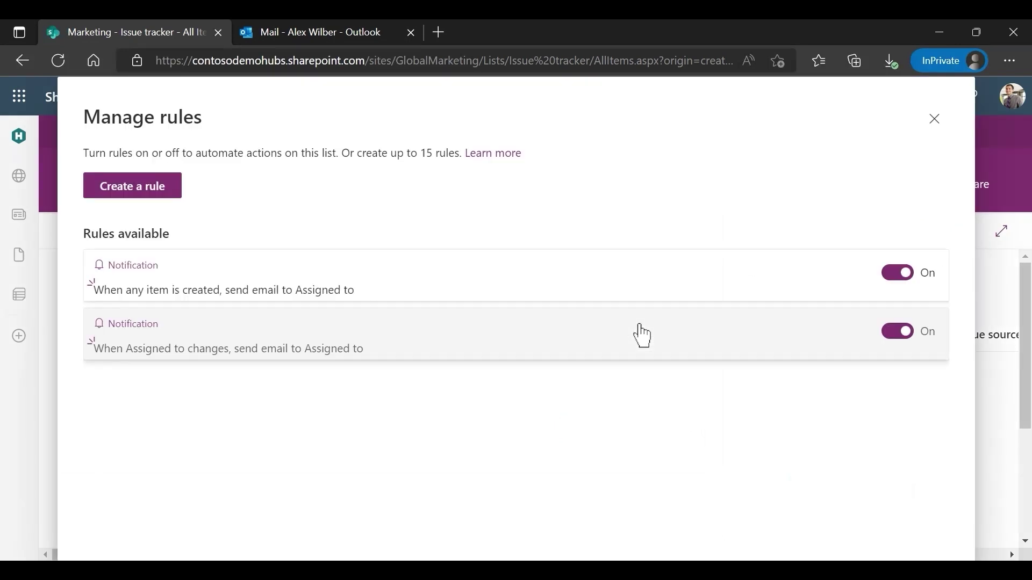
click(532, 274)
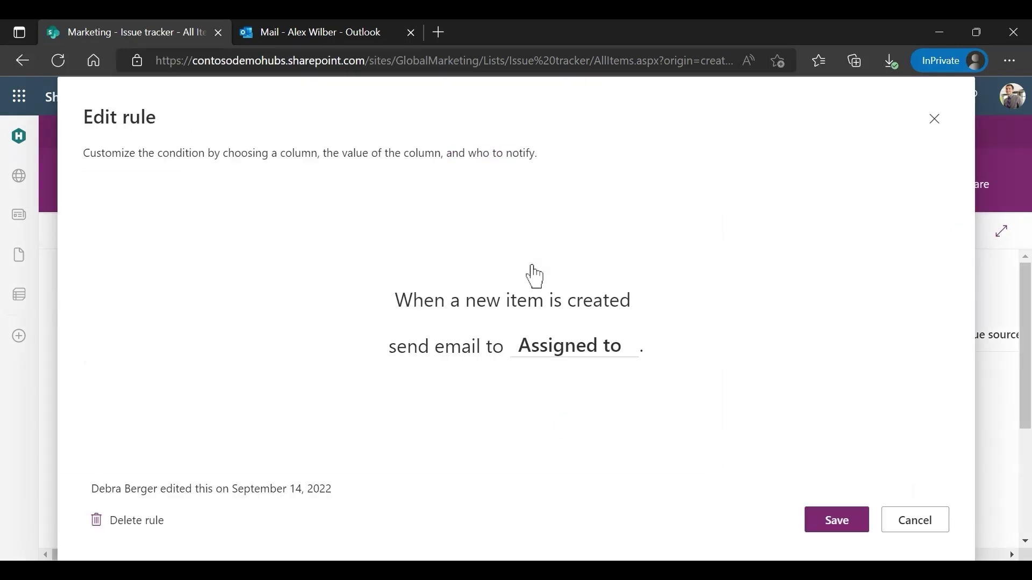
click(913, 520)
Step: Add and save a Documentation Bug issue, then view the resulting notification e-mail
click(94, 234)
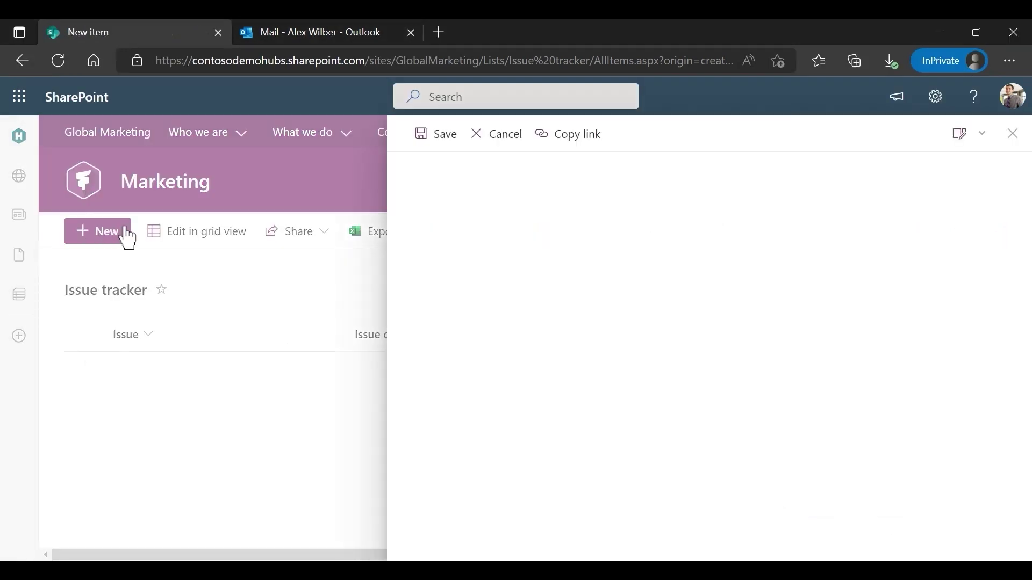
scroll(606, 502, down, 10)
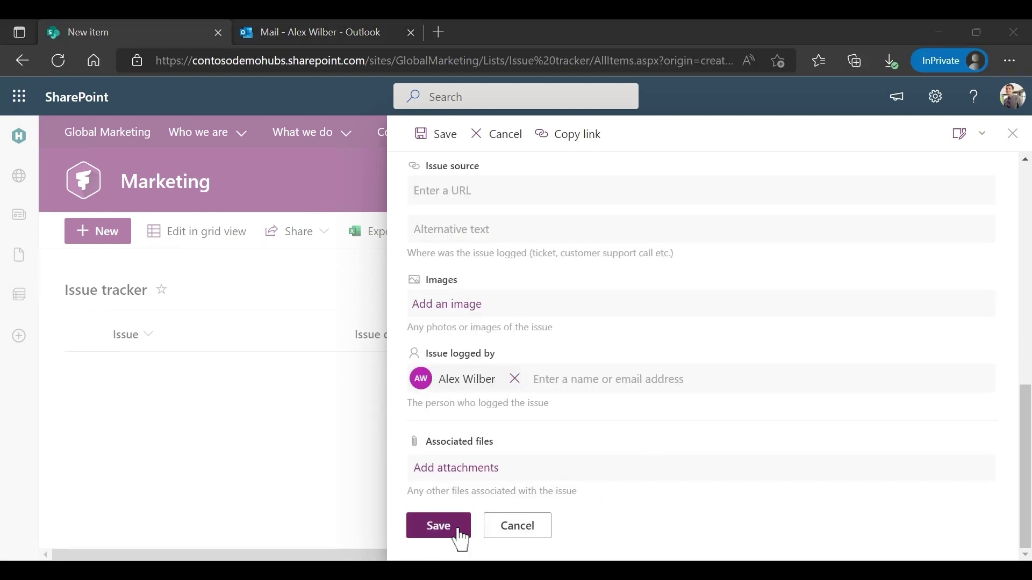
click(441, 532)
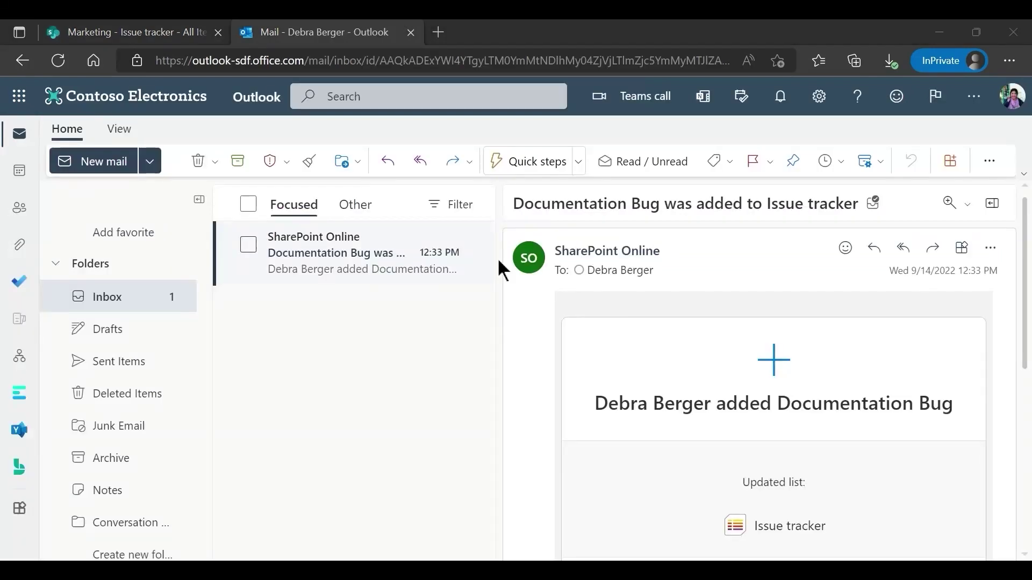
scroll(768, 366, down, 3)
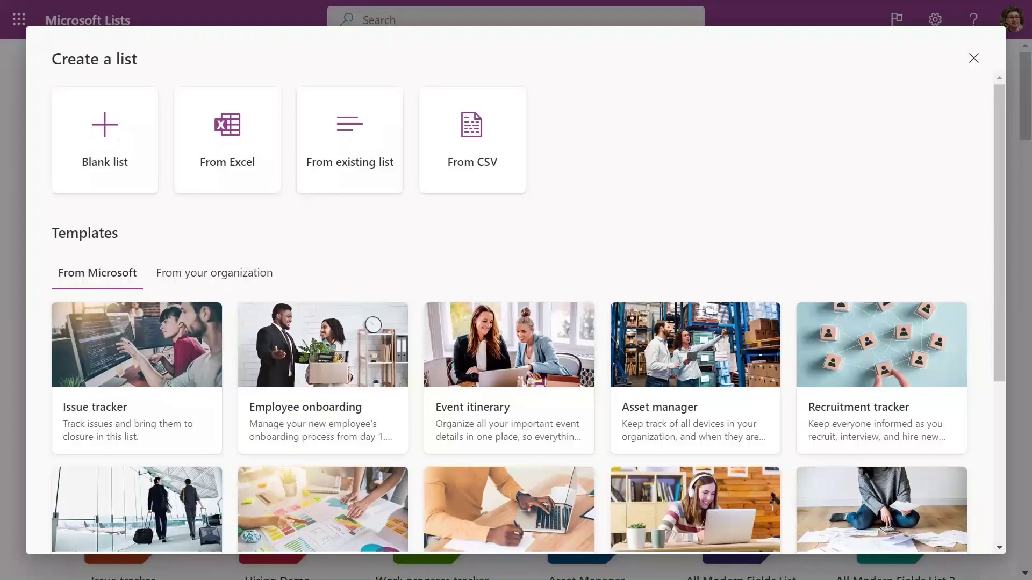
Step: Create the Travel Requests 2022 list from the Travel requests template
scroll(510, 323, down, 5)
click(108, 322)
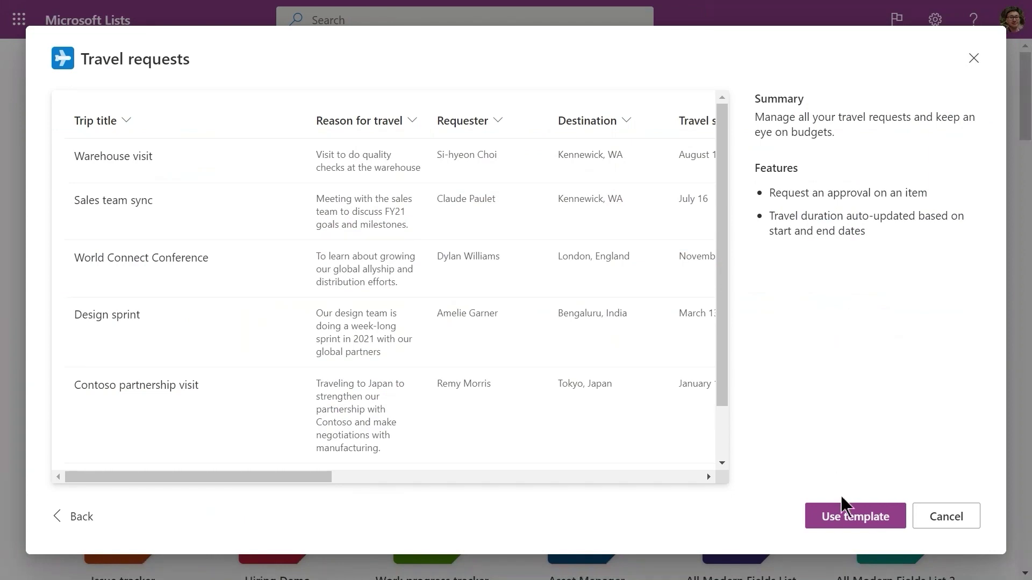
click(847, 518)
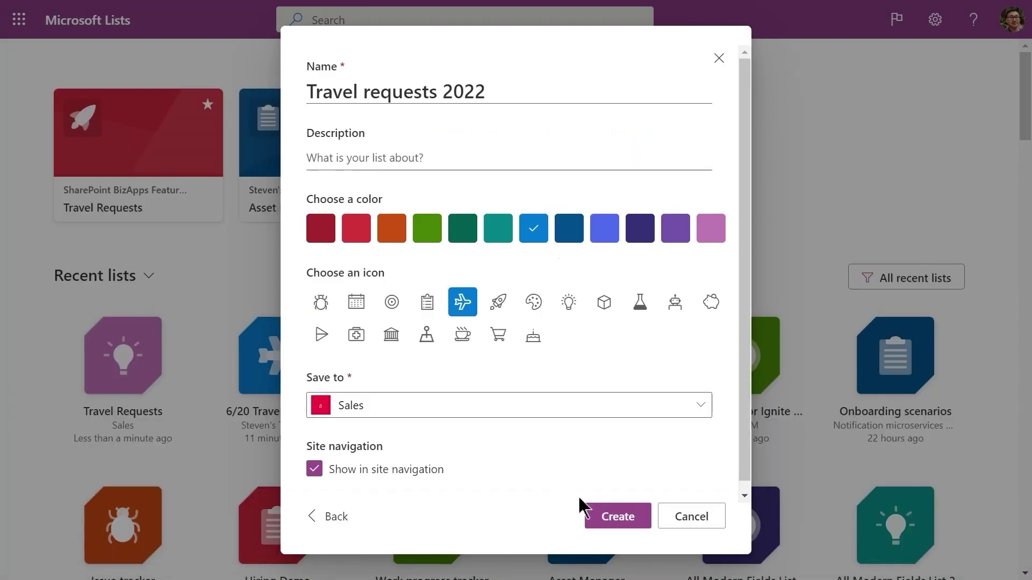
click(613, 517)
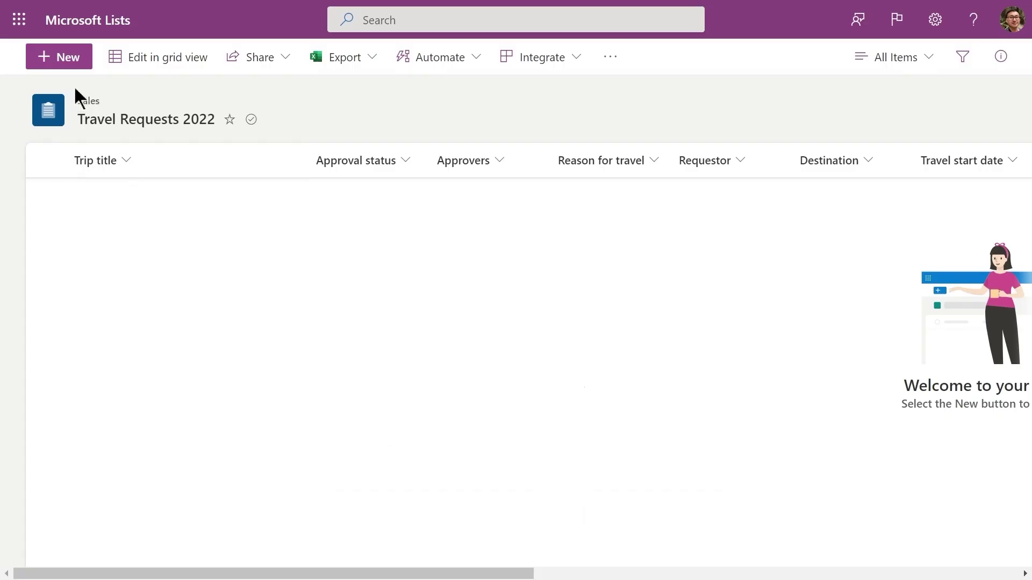
Step: Add a 'Sales Conference' travel request and request approval for it
click(63, 60)
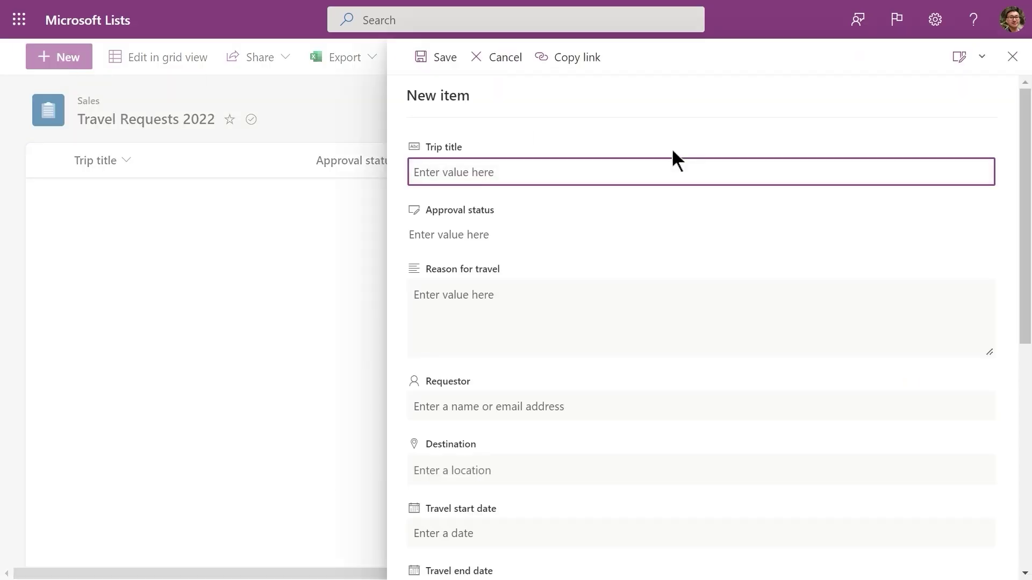
text(Sales Conference)
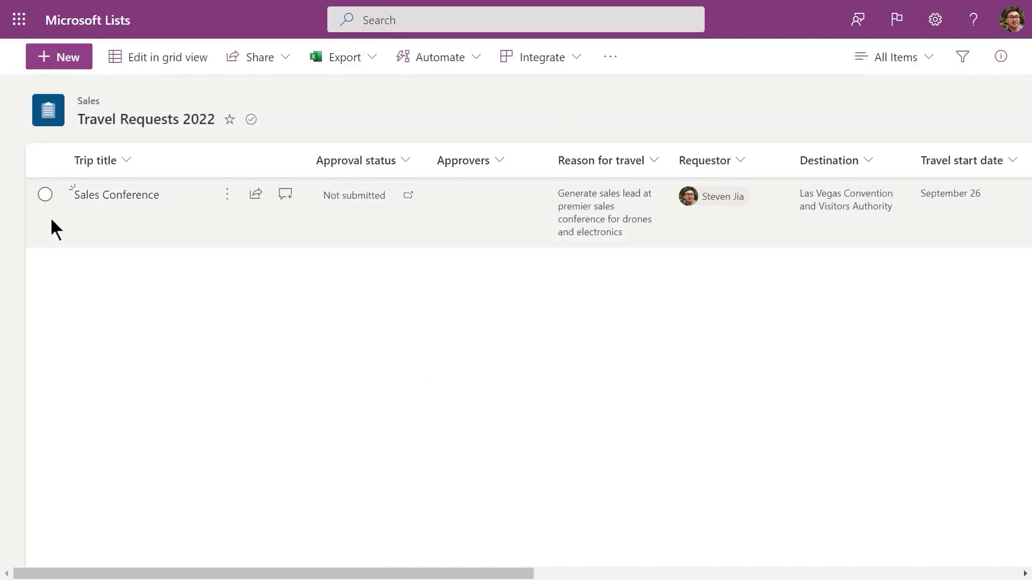
click(45, 195)
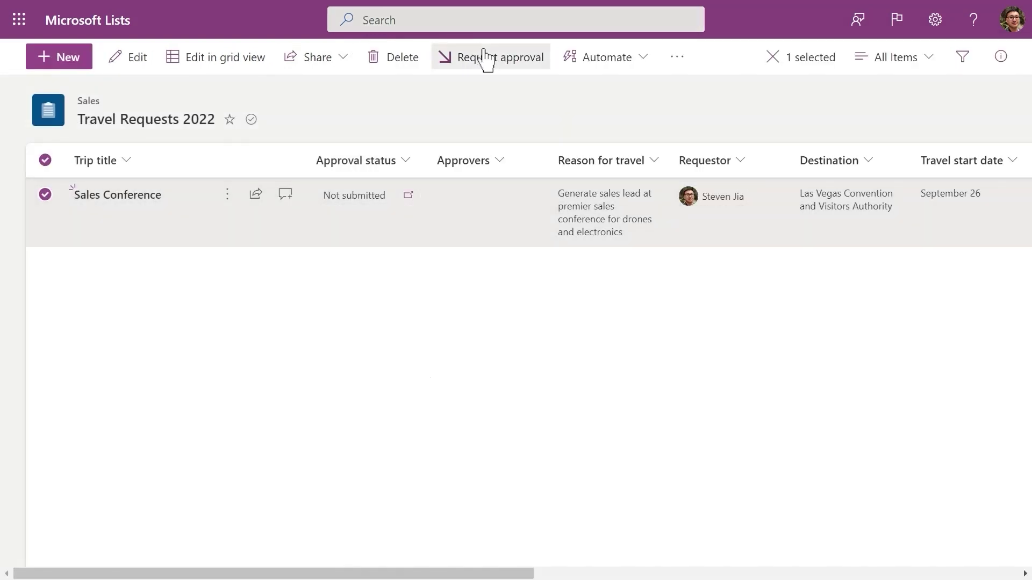
click(482, 57)
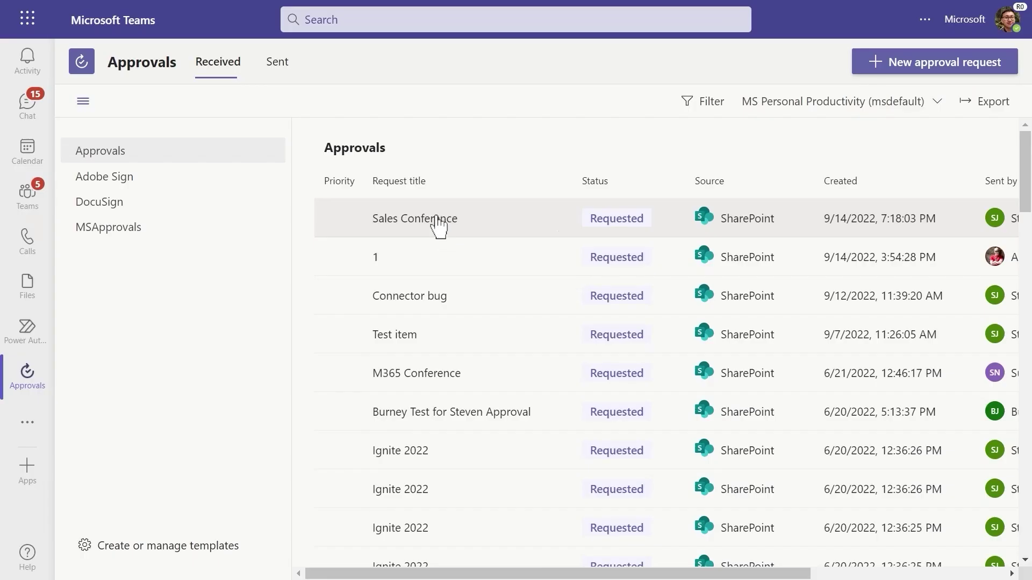
Step: Open the Sales Conference request under Received in Teams Approvals and approve it
click(437, 222)
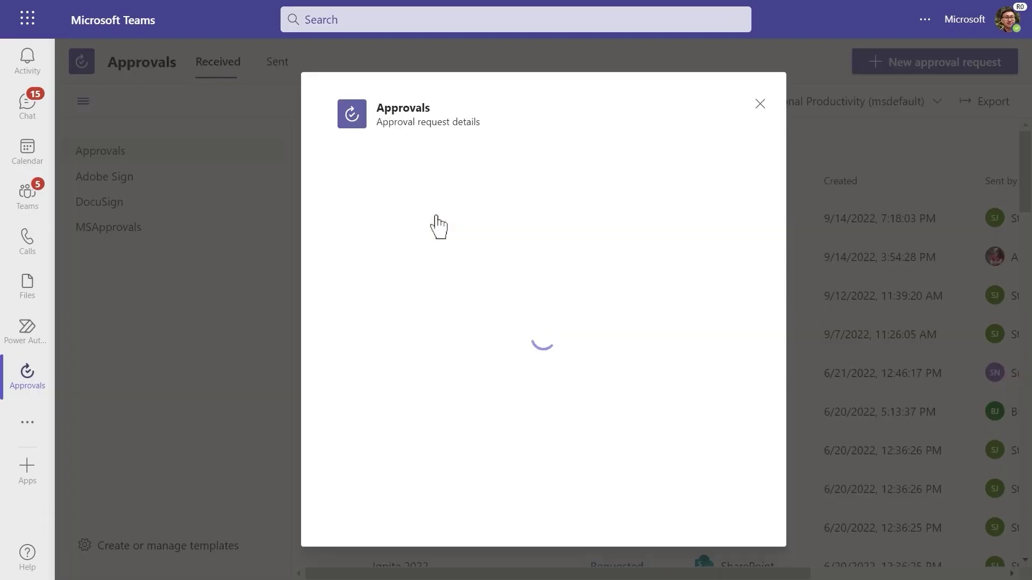
scroll(437, 223, down, 1)
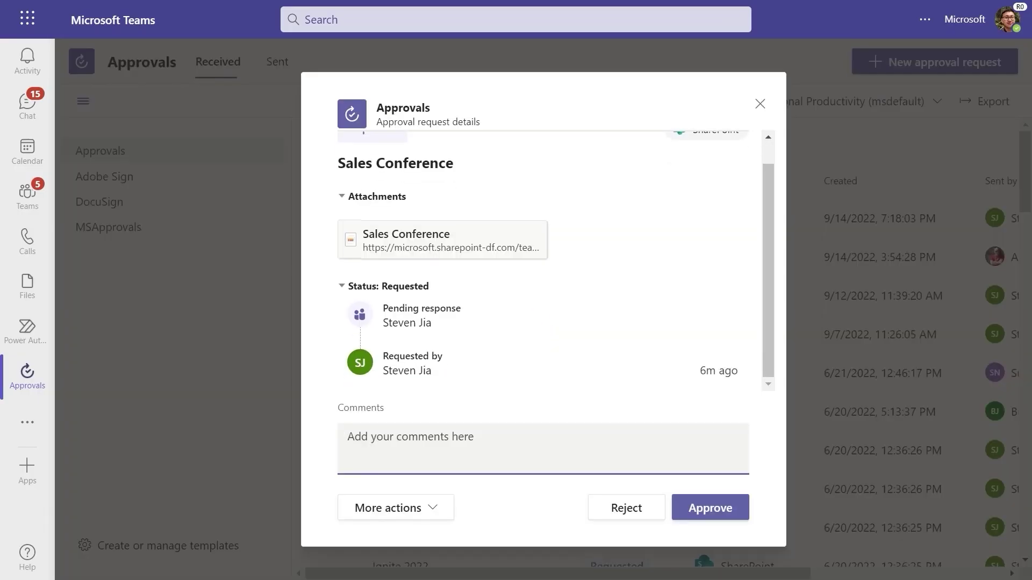
click(734, 514)
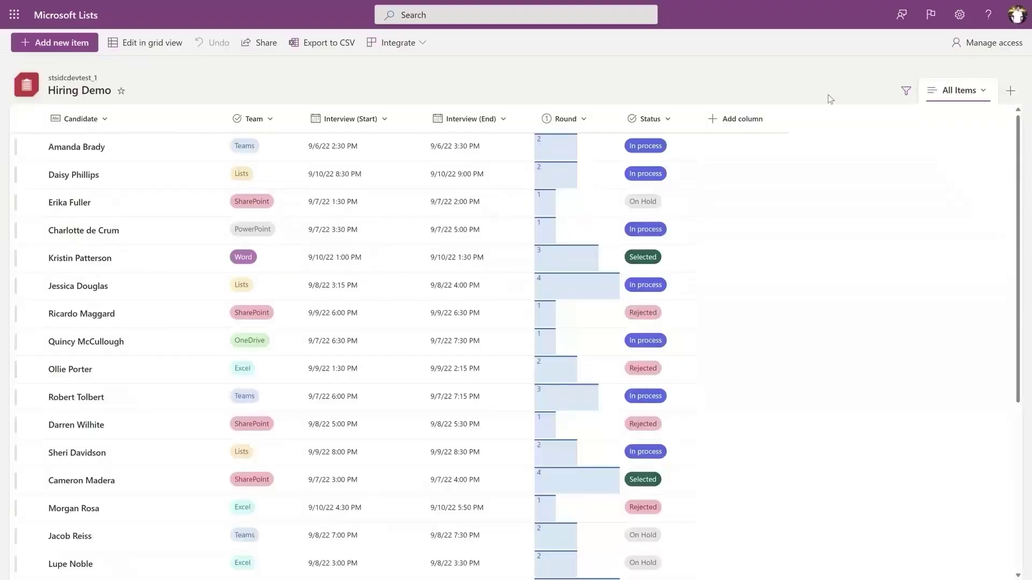
Step: Start a new Calendar view of Hiring Demo named 'Calendar Week'
scroll(843, 269, down, 5)
scroll(846, 274, down, 1)
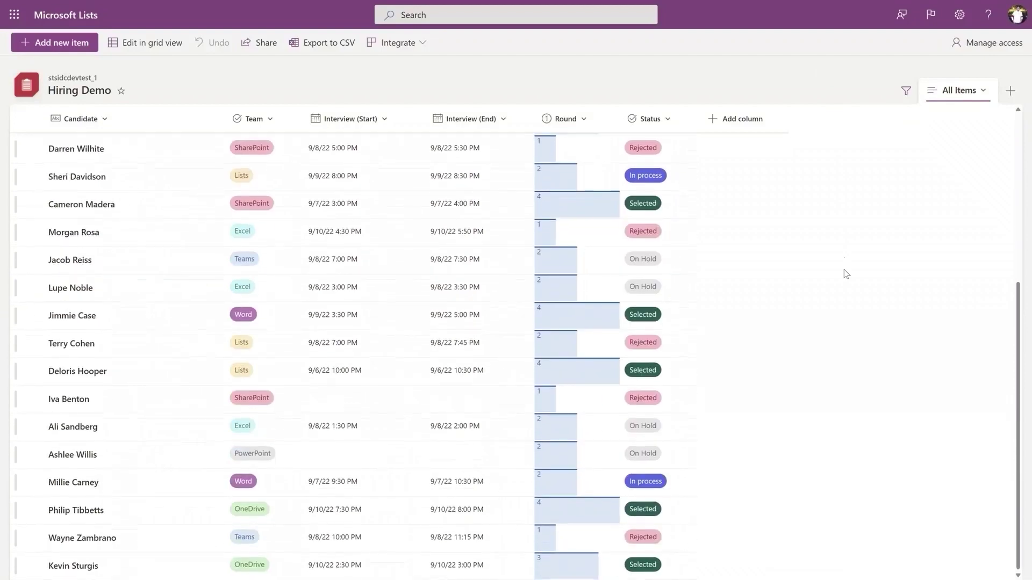
scroll(843, 269, up, 5)
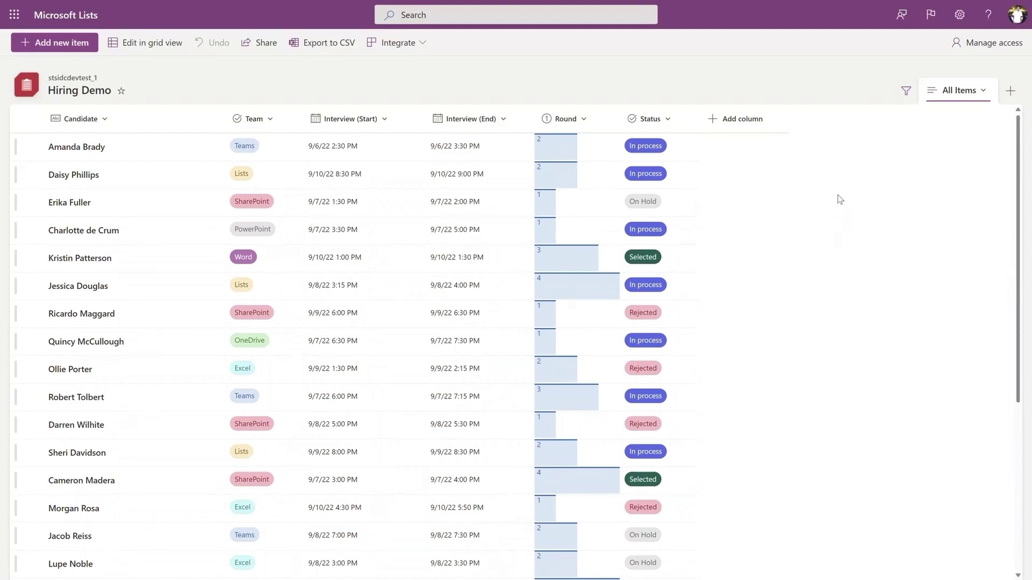
click(1010, 91)
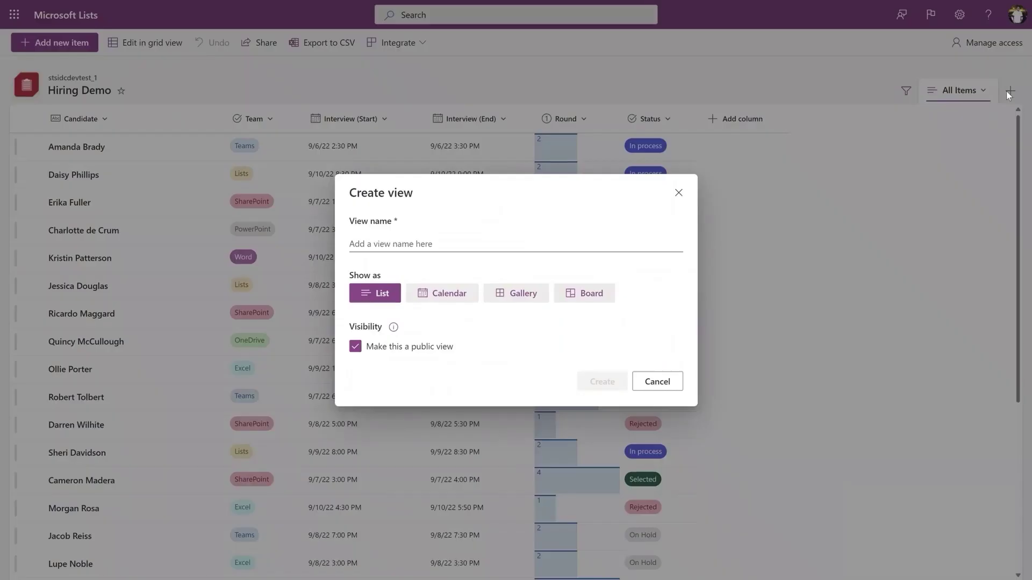
click(445, 293)
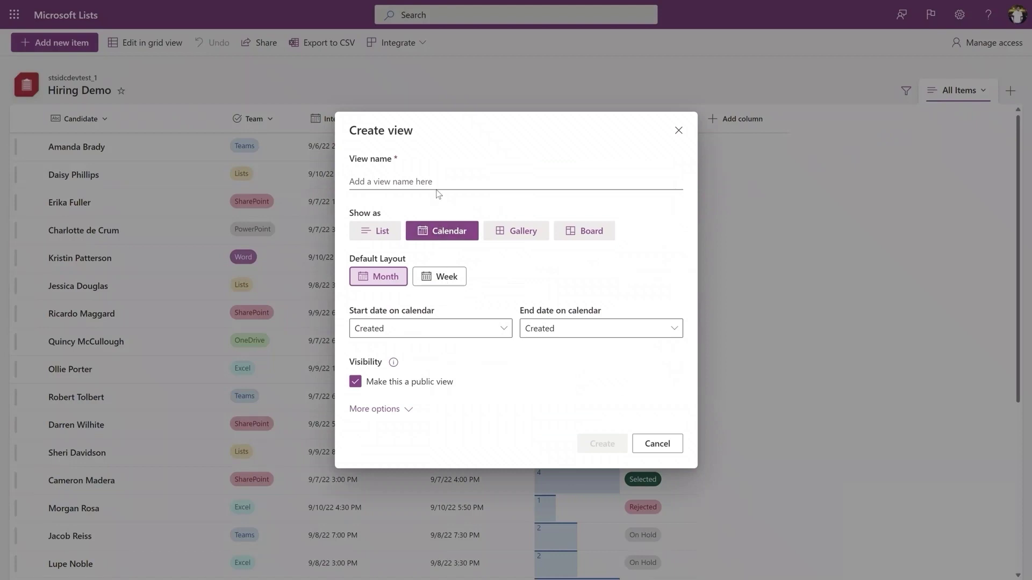
click(437, 181)
text(Calend)
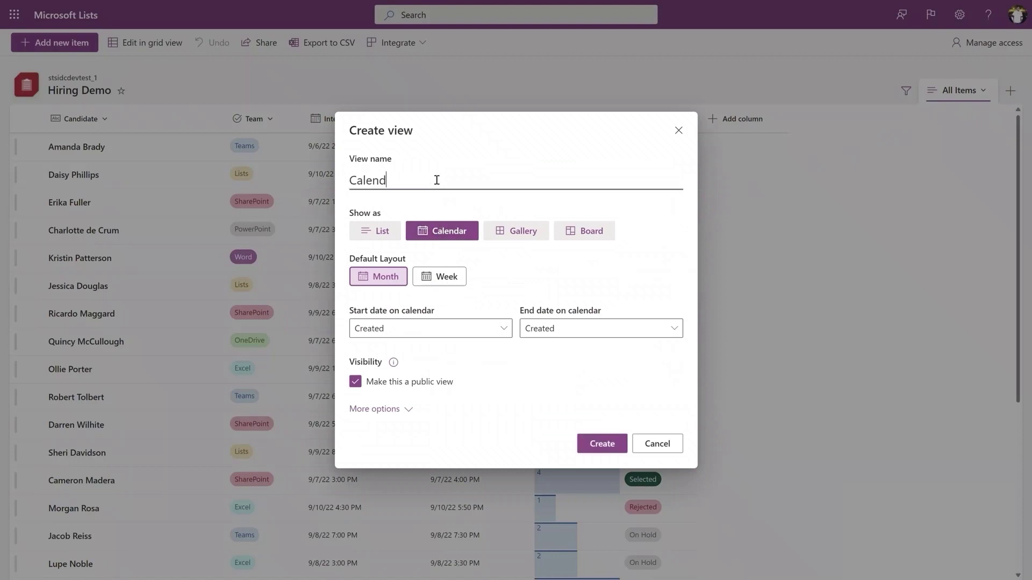
text(ar Week)
Step: Lay the view out by week from Interview (Start) to Interview (End) and create it
click(436, 276)
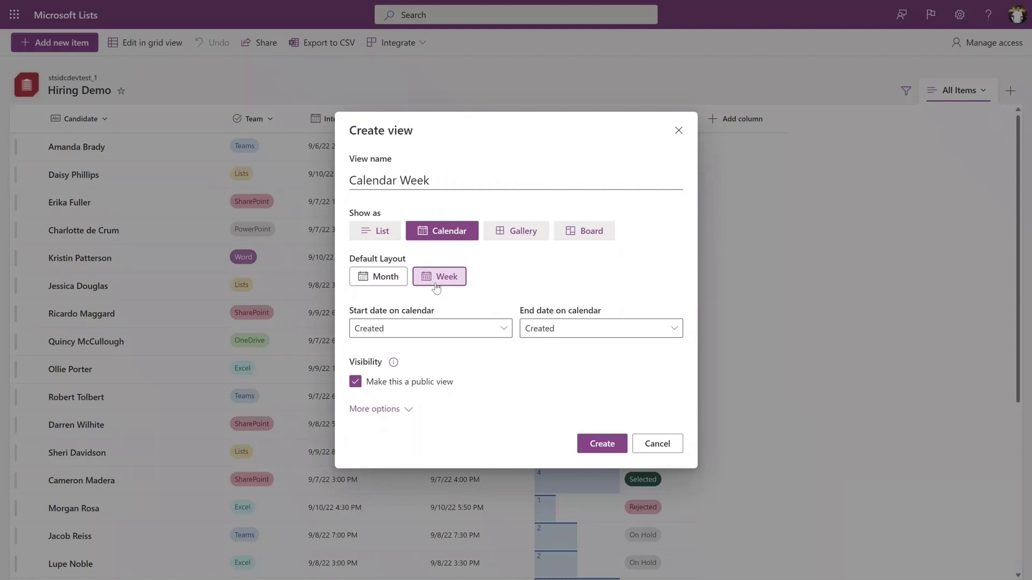
click(448, 330)
click(411, 391)
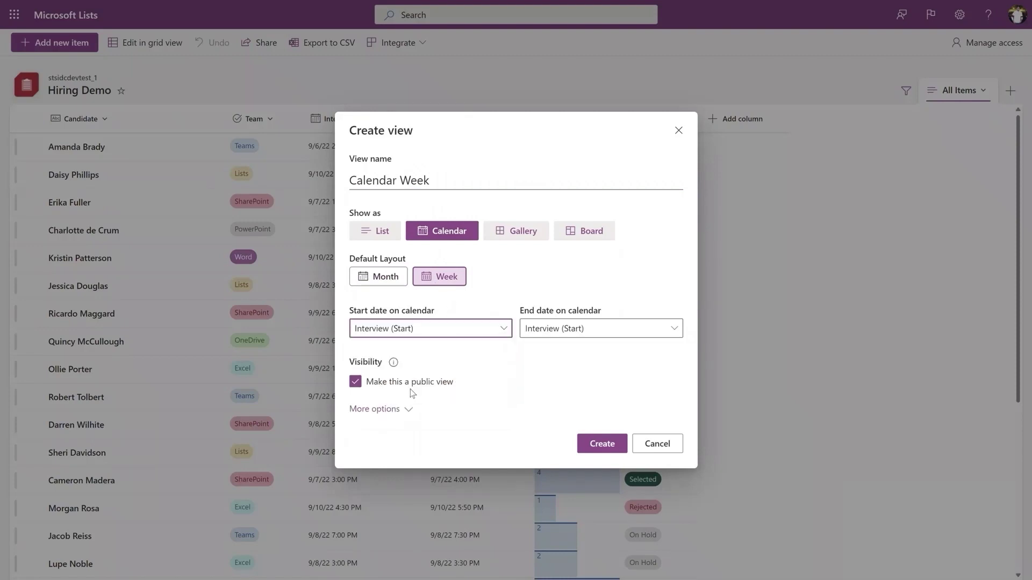
click(564, 328)
click(544, 376)
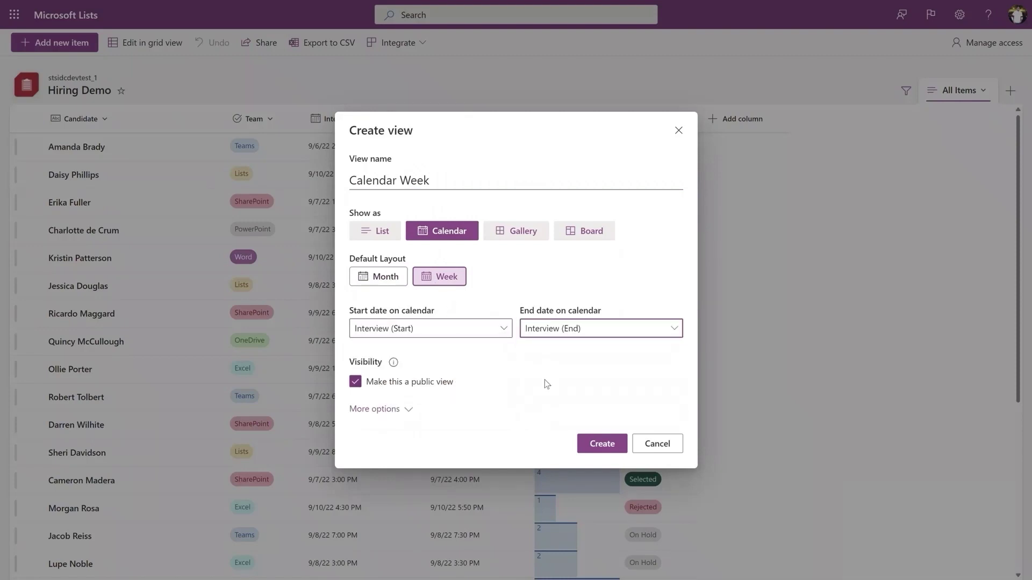
click(605, 442)
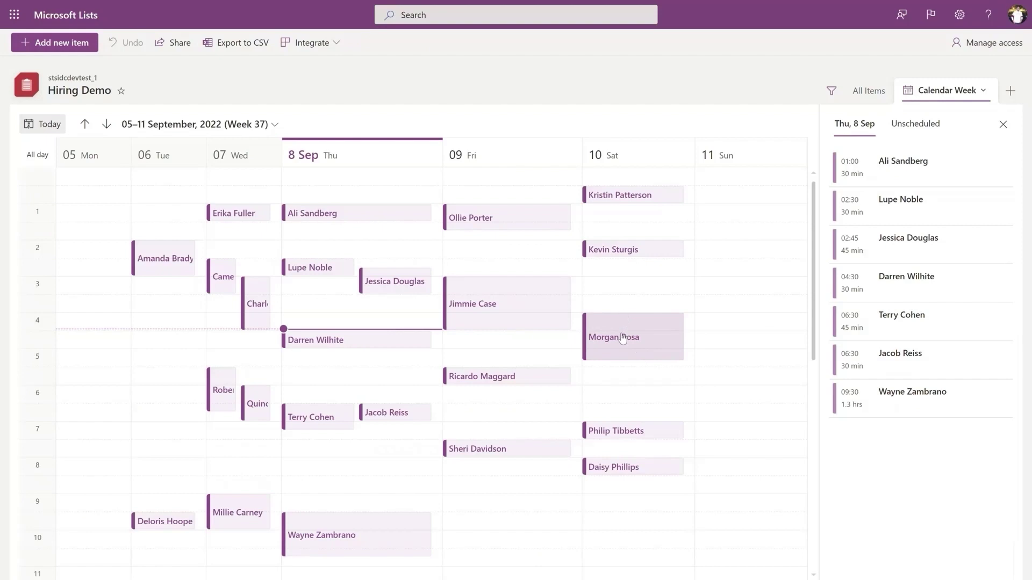
Step: Move the Saturday interview later that day and drag an unscheduled interview onto Saturday around 3:00
drag(623, 337, 708, 286)
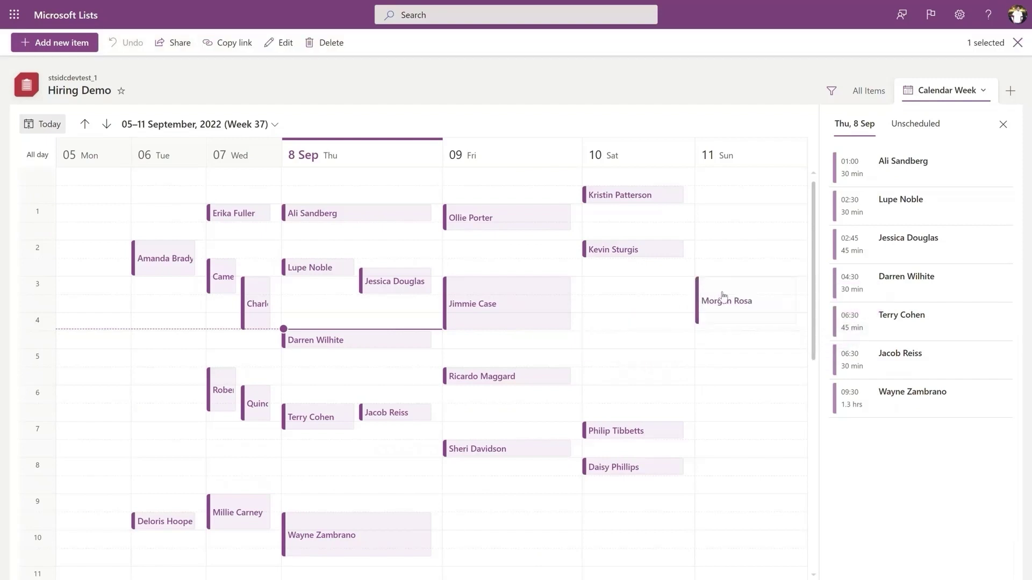
drag(723, 295, 602, 371)
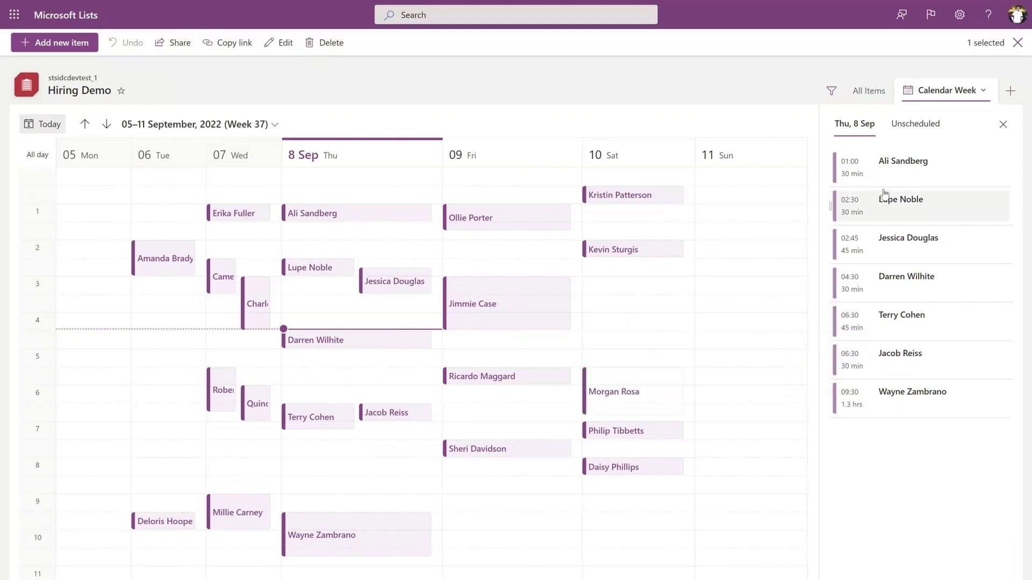
click(915, 124)
drag(885, 215, 598, 295)
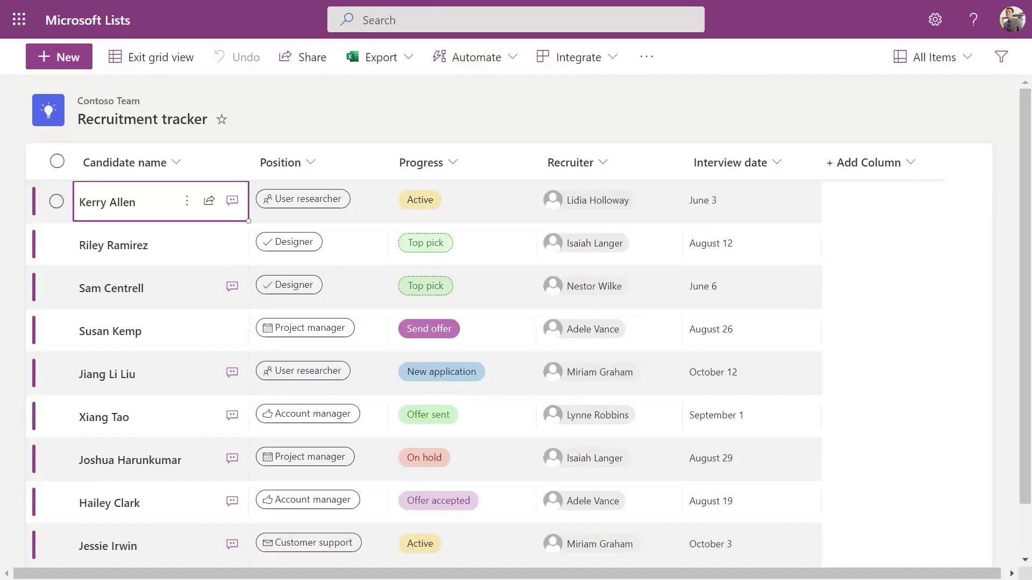
Step: Add a 'Hiring Team' lookup column sourced from the Contoso teams and leads list, including Org
click(910, 163)
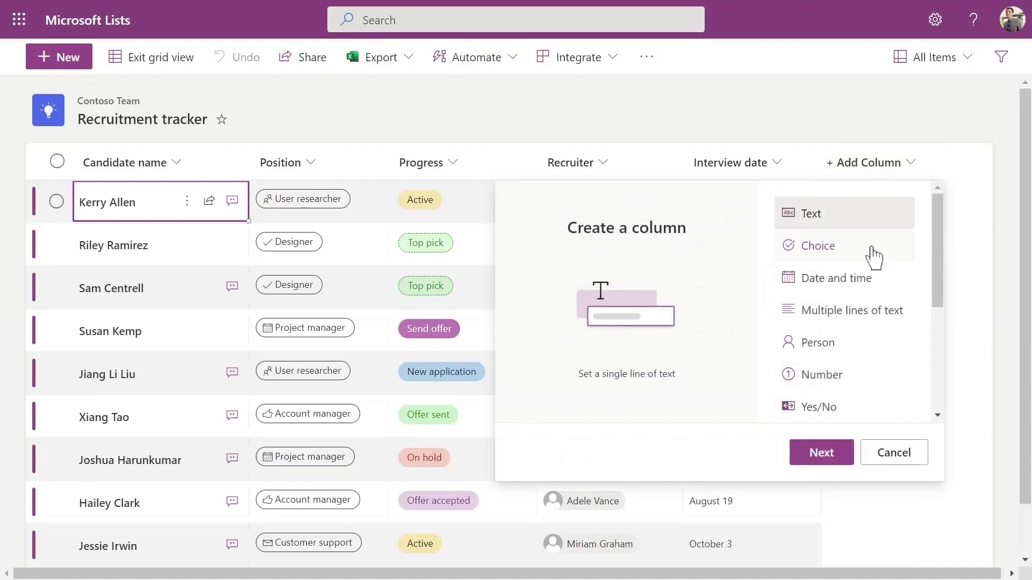
scroll(845, 350, down, 4)
click(840, 352)
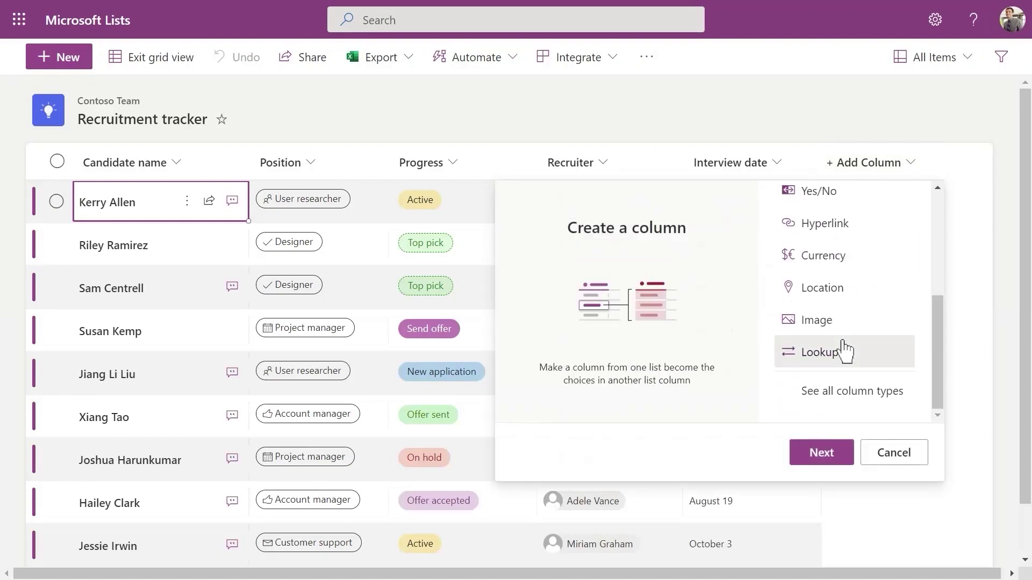
click(836, 454)
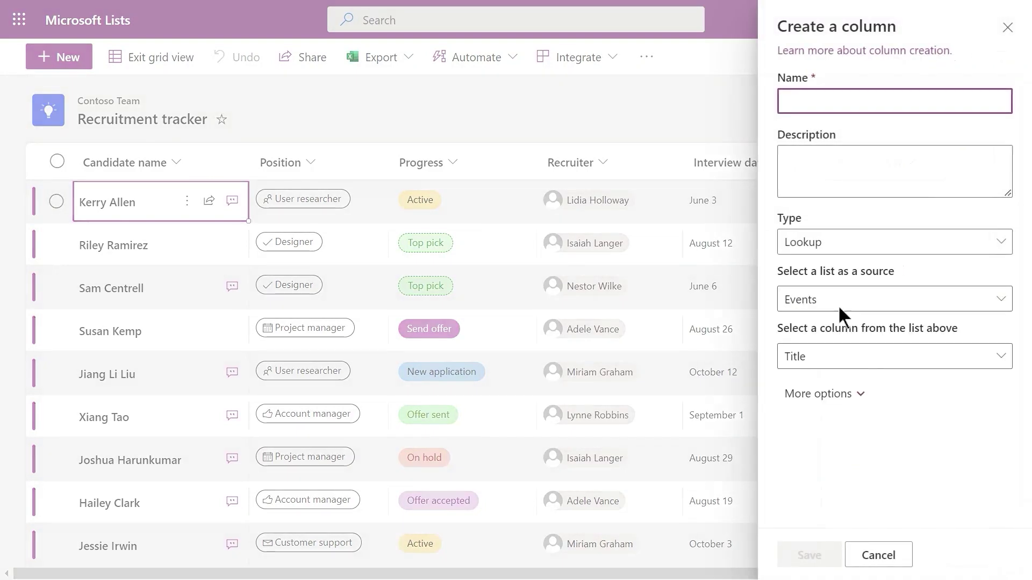
text(Hiring Team)
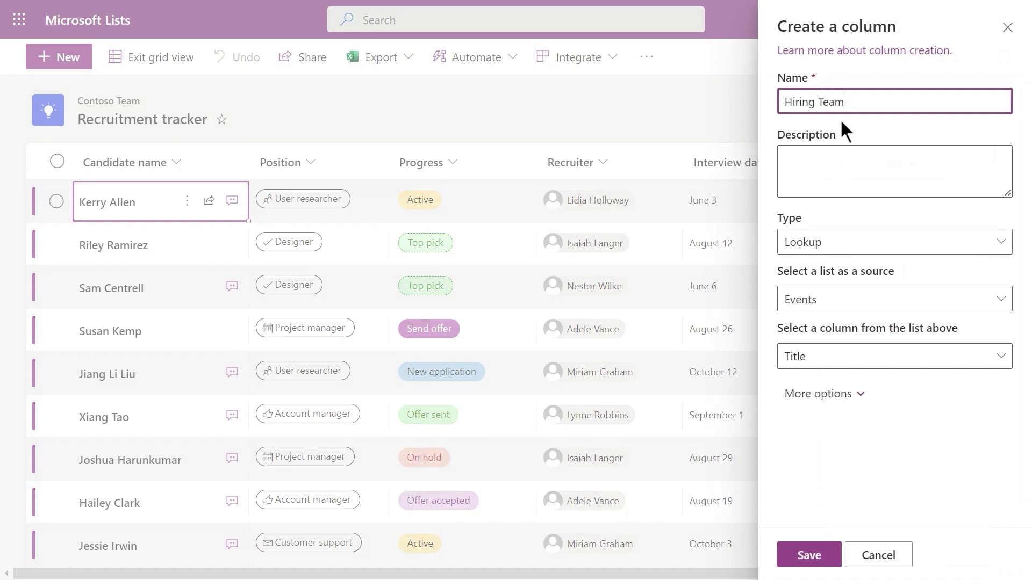
click(839, 300)
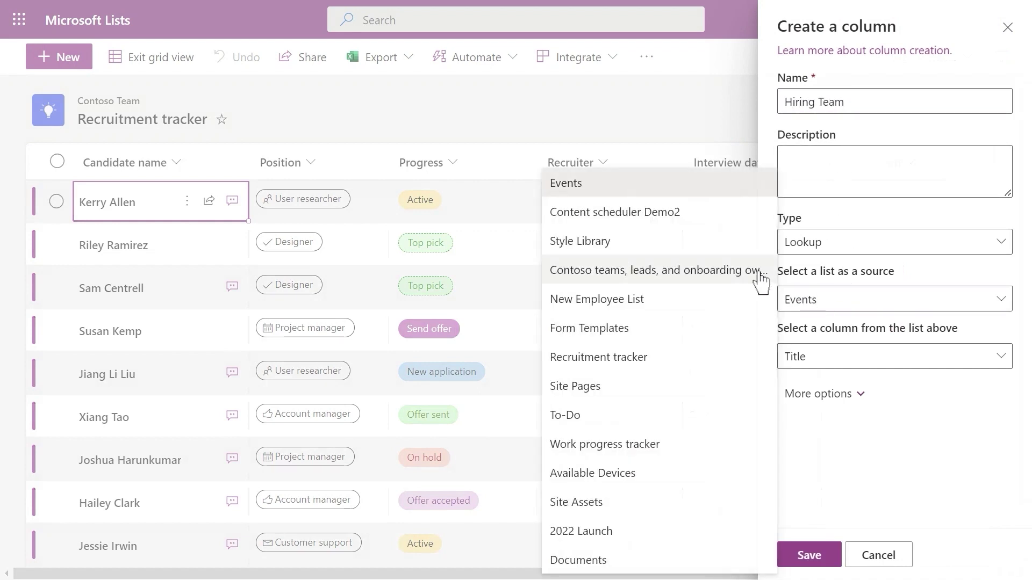
click(760, 216)
click(843, 396)
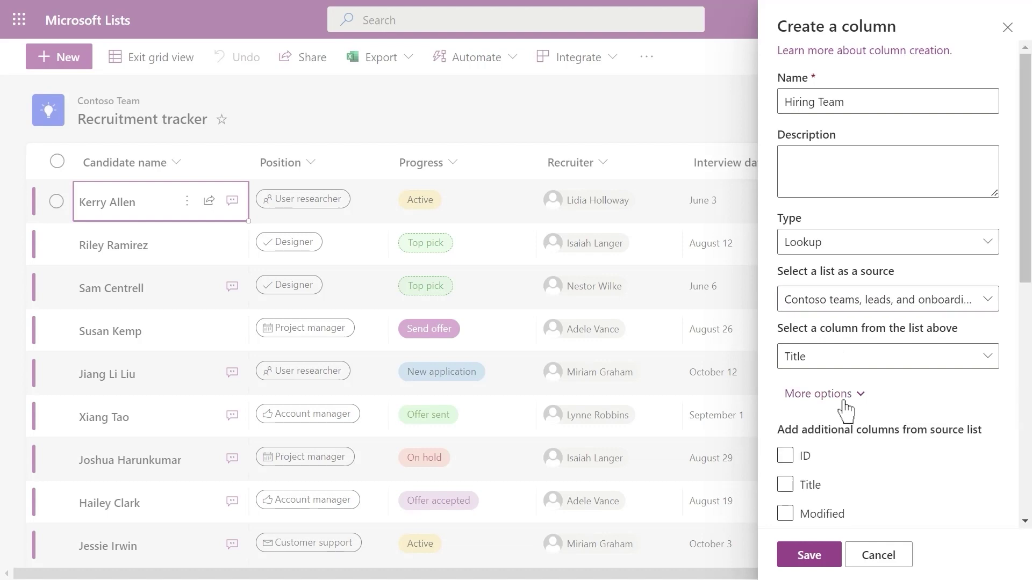
scroll(844, 403, down, 4)
click(791, 412)
click(810, 555)
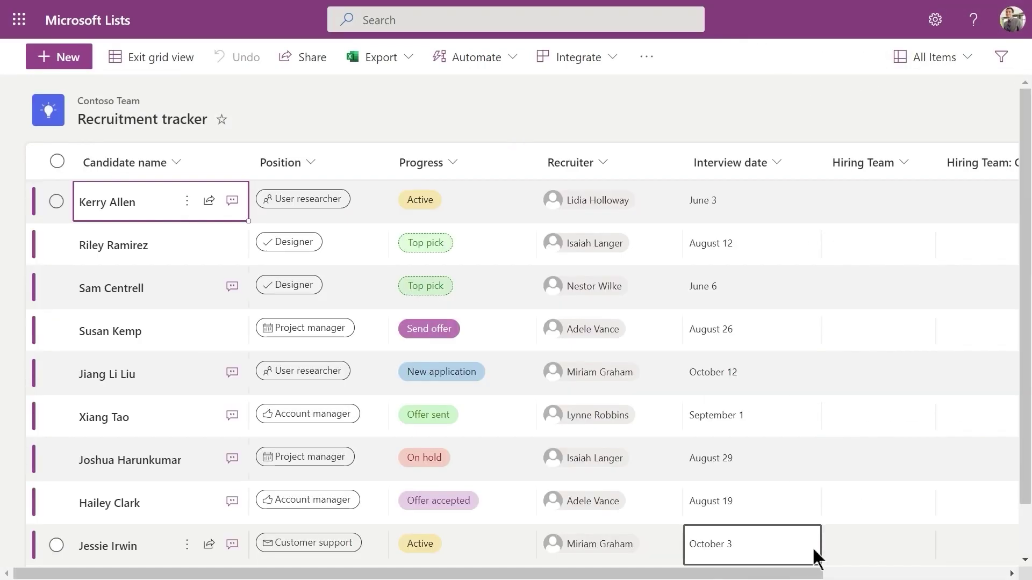
Step: Set the first candidate's Hiring Team to Data Analysis and the second's to Fundamentals
click(887, 196)
scroll(889, 193, right, 5)
click(604, 199)
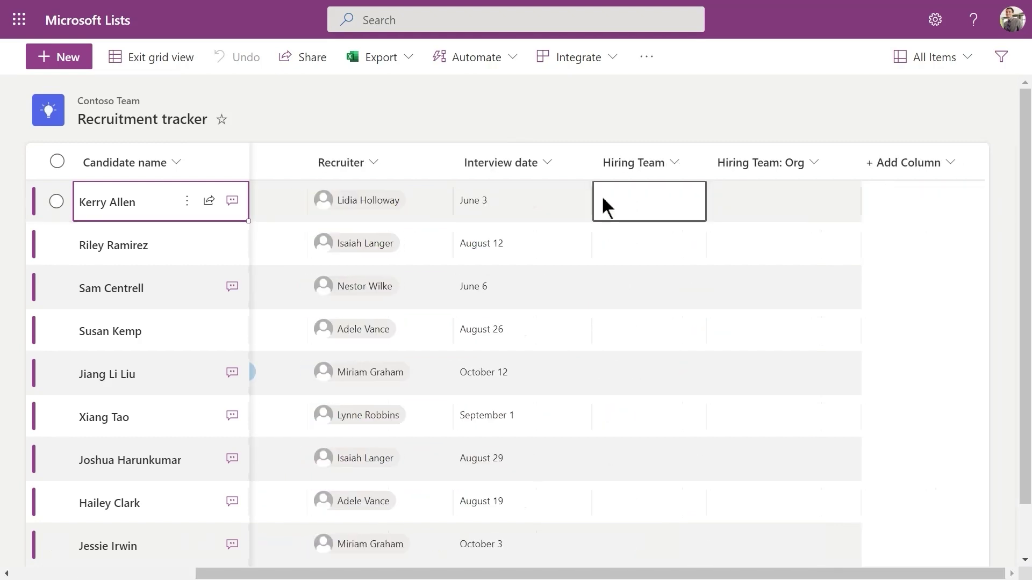
click(624, 196)
click(731, 225)
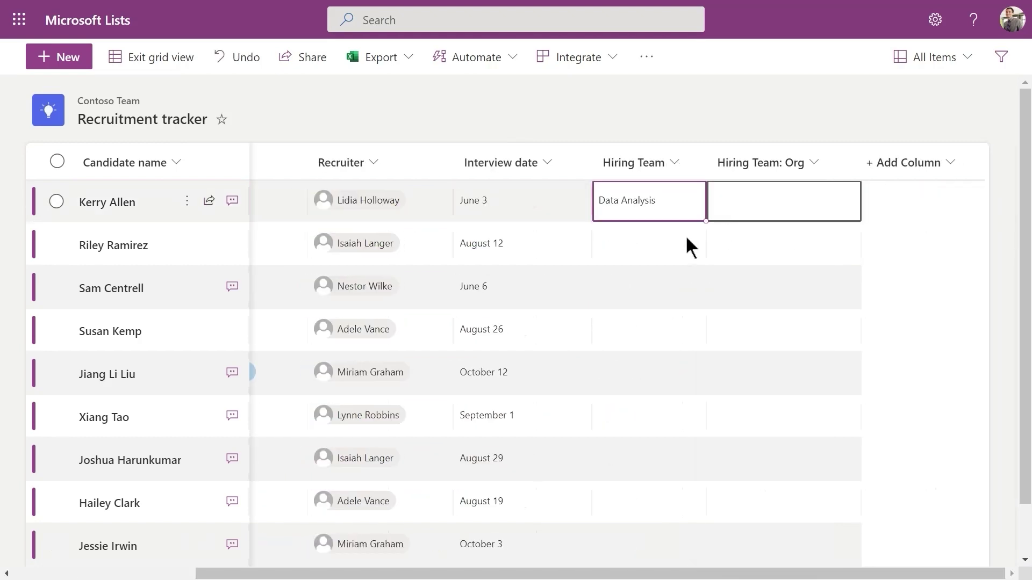
click(659, 245)
click(651, 248)
click(746, 321)
click(769, 287)
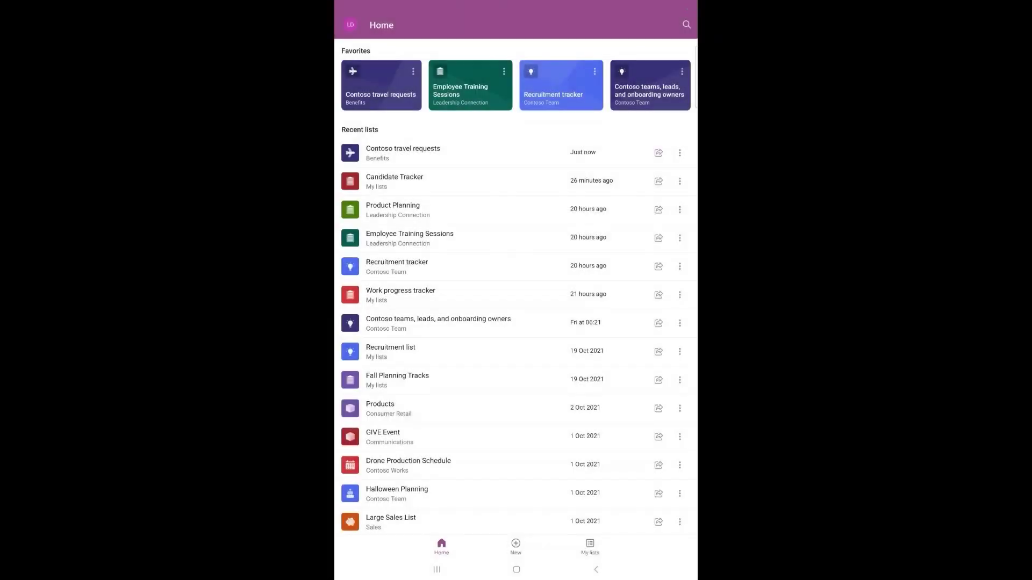
Step: Browse My lists and the Event itinerary template preview, then open the Contoso travel requests favourite
click(590, 547)
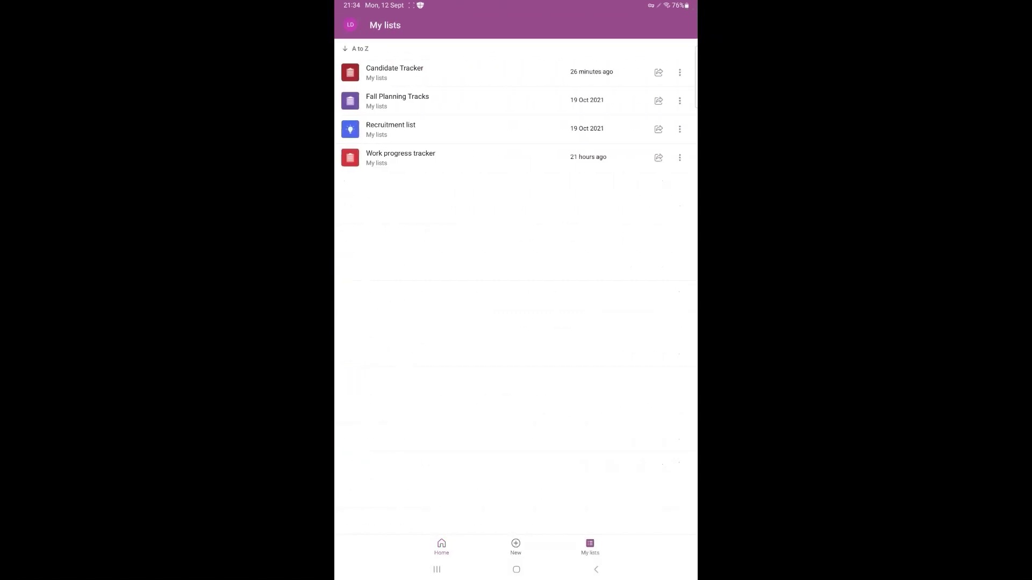
click(442, 547)
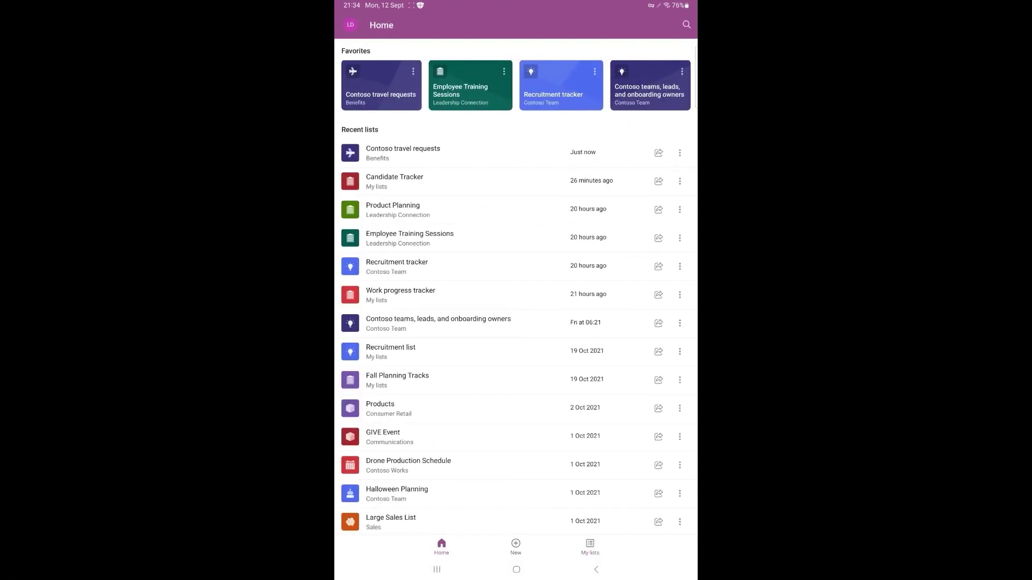
click(515, 547)
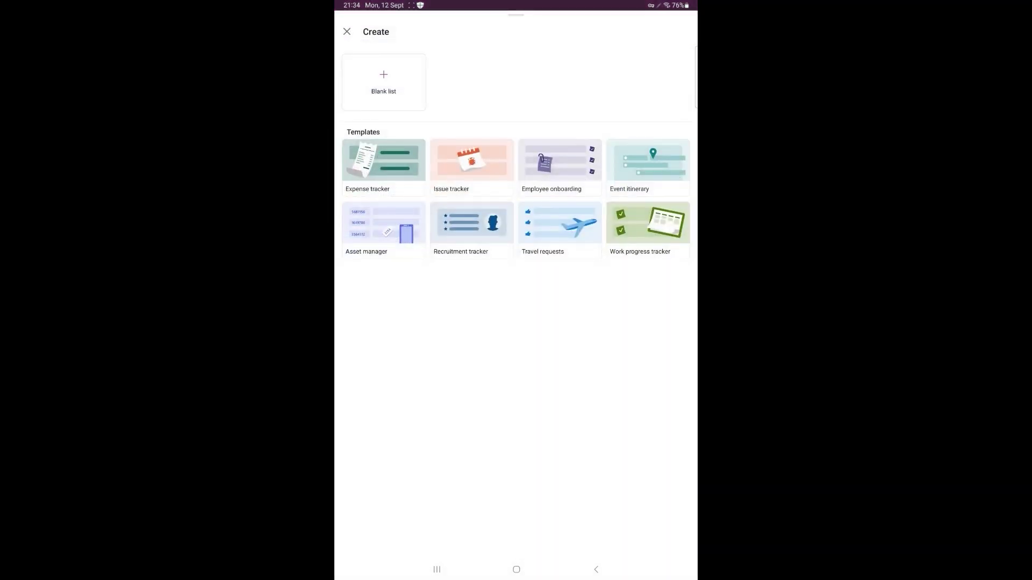
click(648, 166)
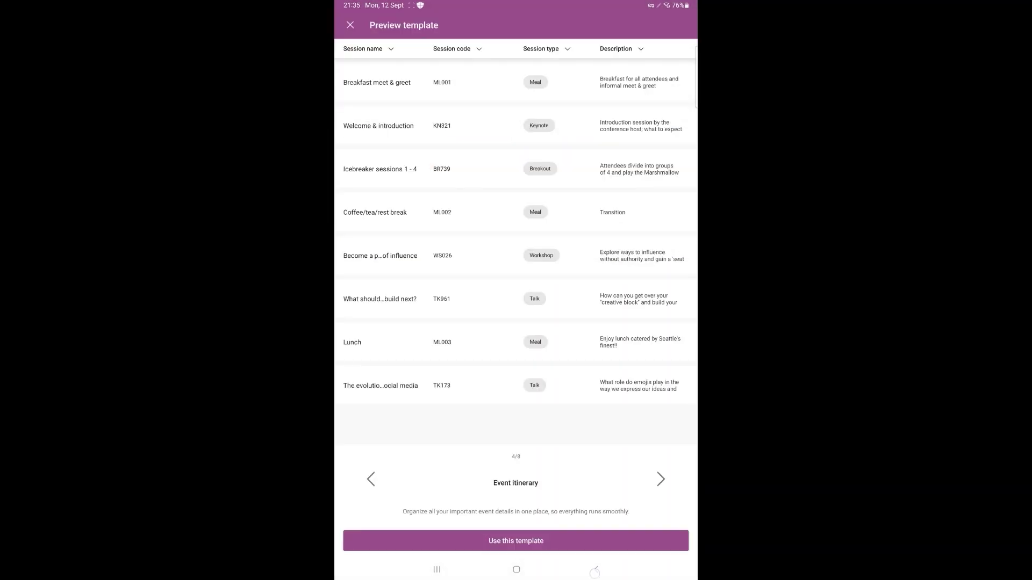
click(595, 570)
click(595, 570)
click(381, 86)
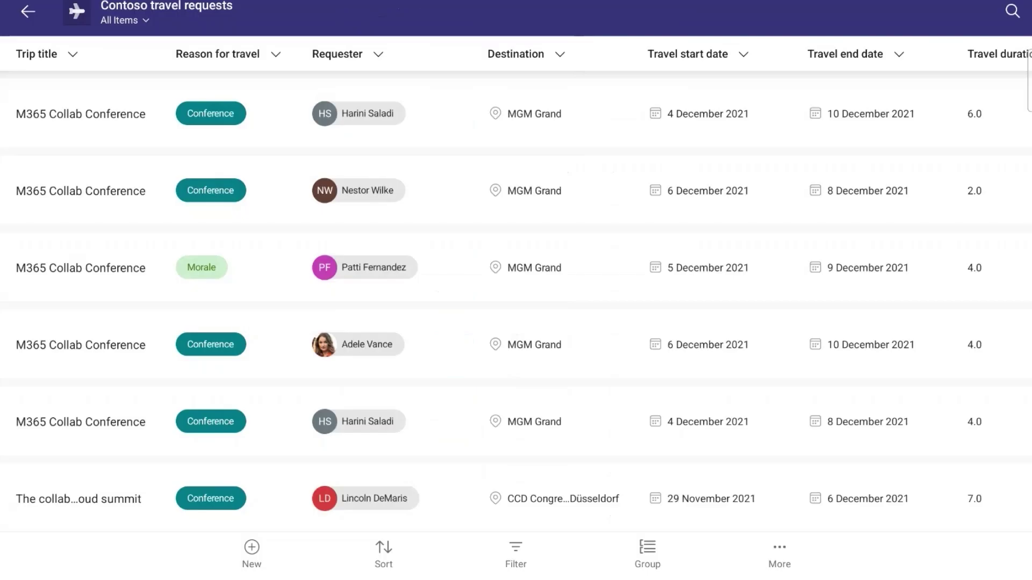
Step: Edit the fourth trip's travel reason, abandon a new request, return home and begin sharing the first list
click(210, 344)
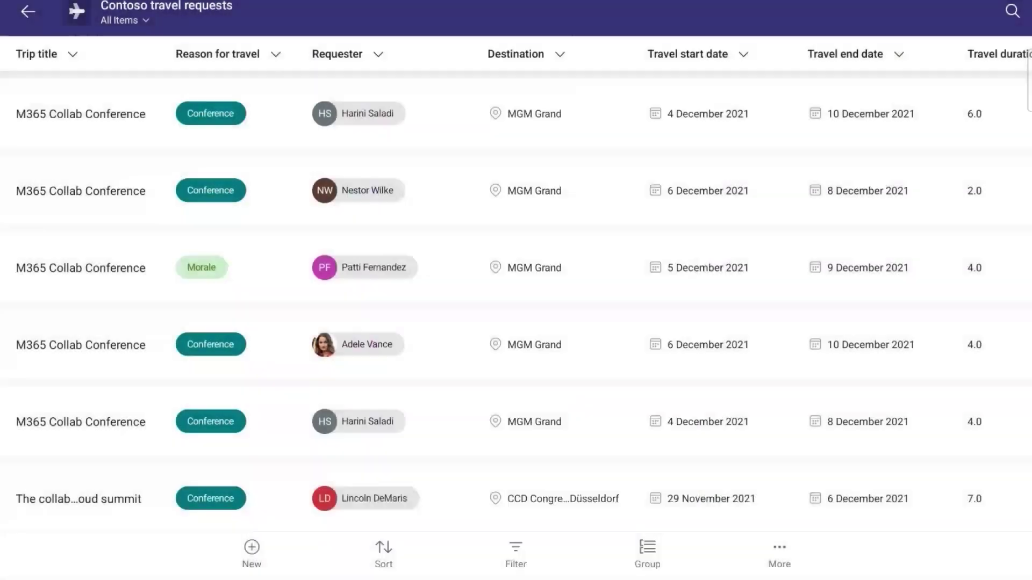
click(252, 553)
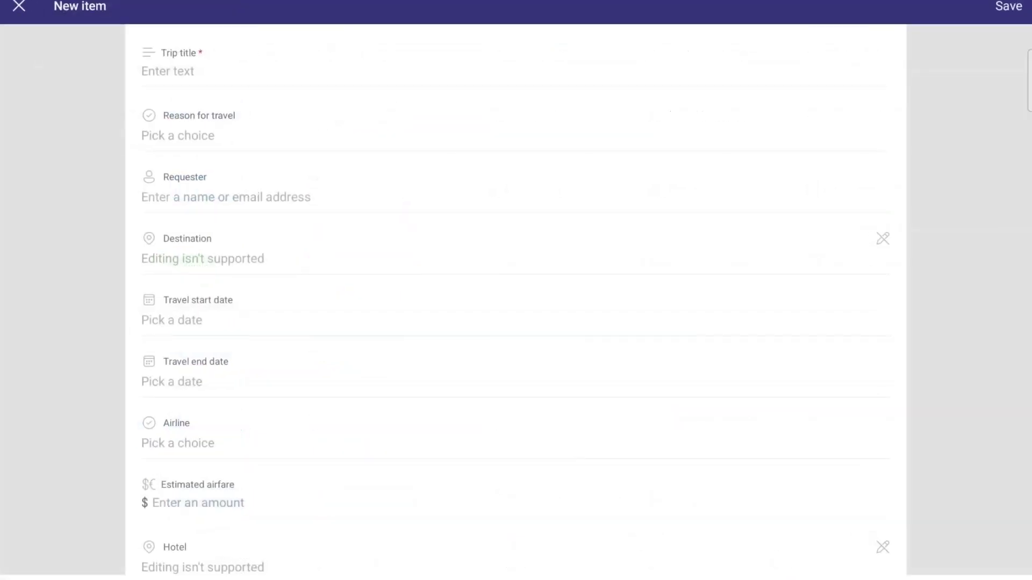
key(Escape)
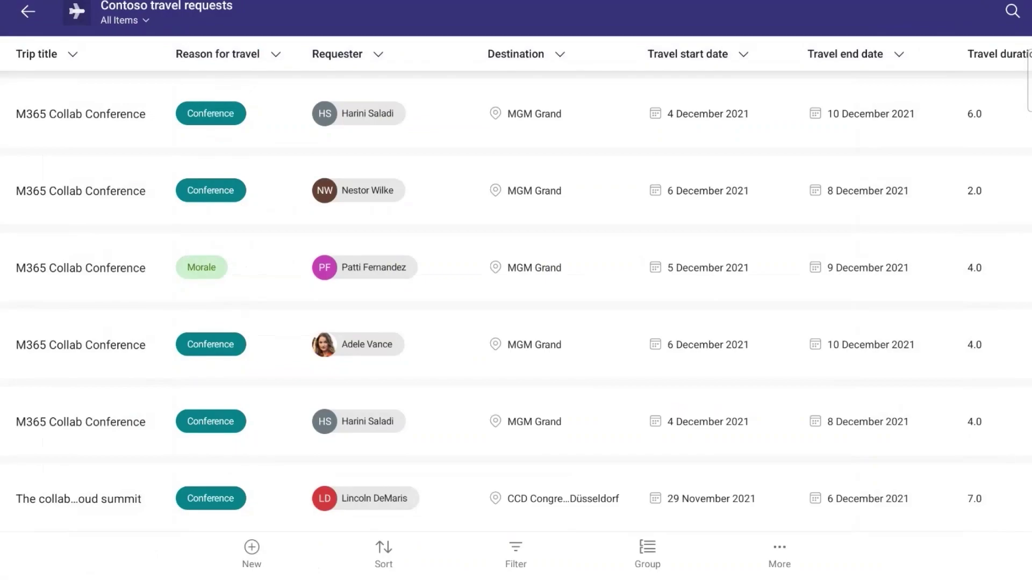
key(Escape)
click(962, 255)
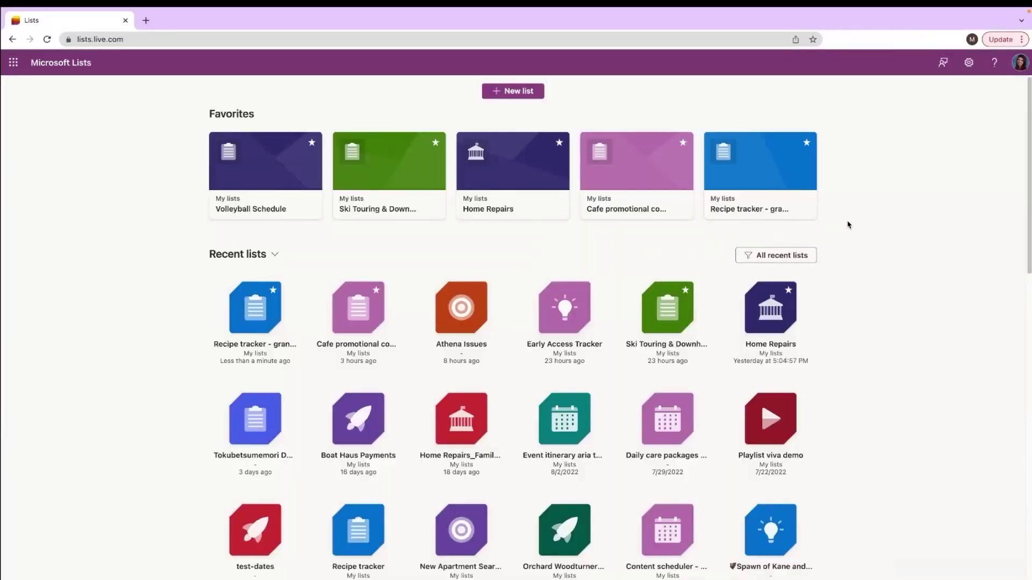
Step: Delete the Recipe tracker list from its card's Settings page and confirm sending it to the recycle bin
mouse_move(811, 213)
click(805, 211)
click(784, 228)
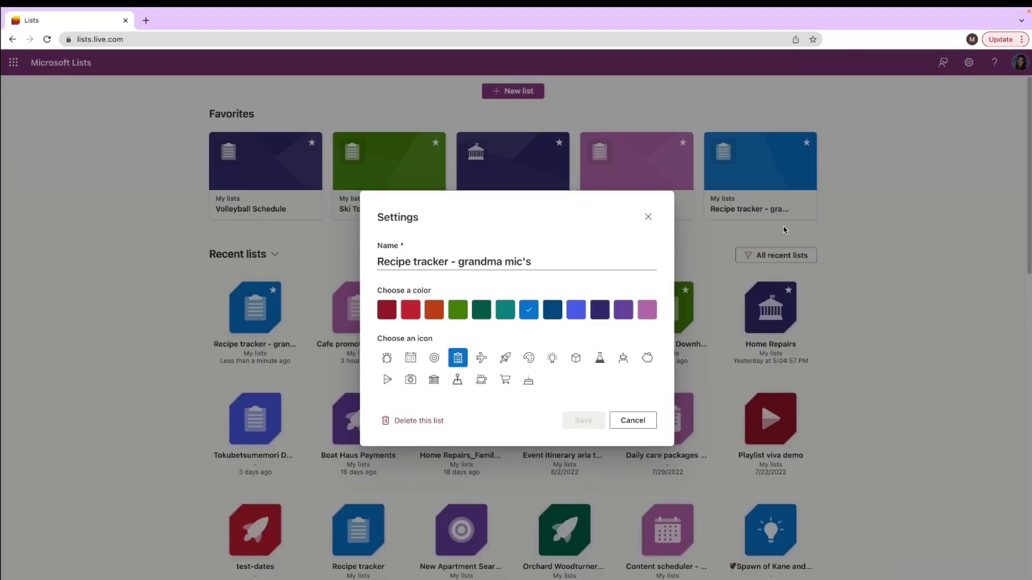
click(398, 422)
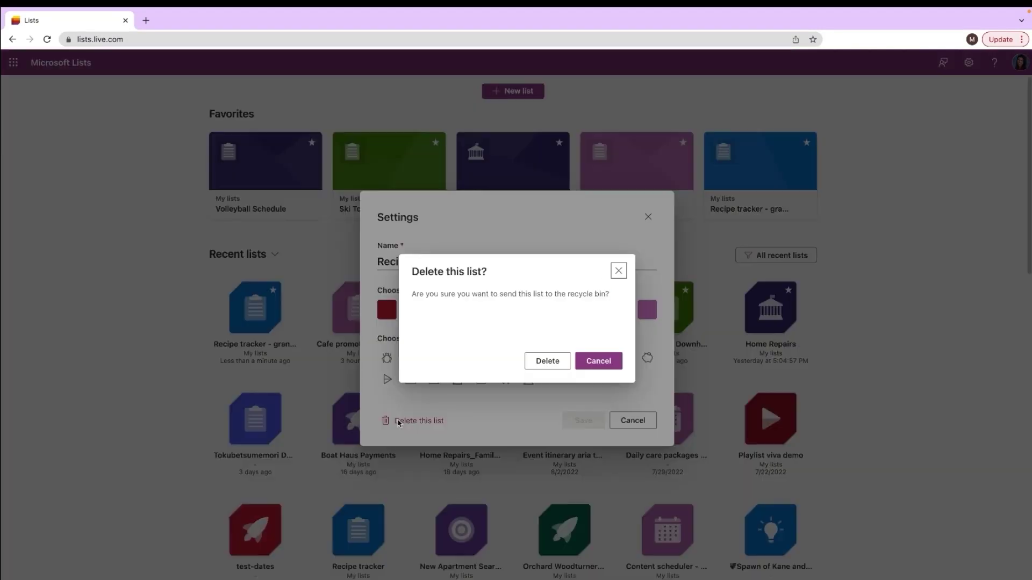
click(561, 367)
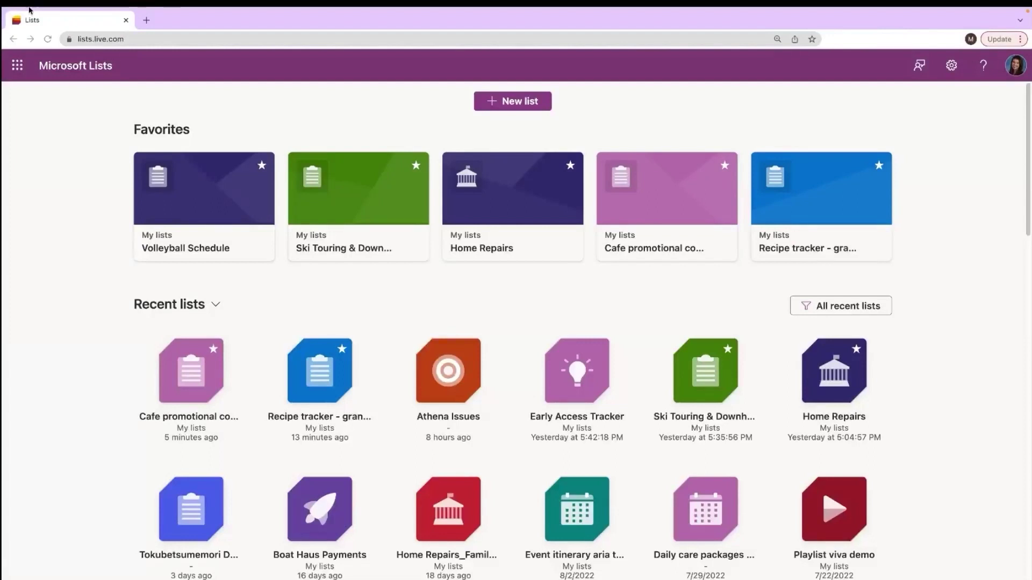
Step: Start a new list and preview the Recipe tracker template, then the Gift ideas template
click(512, 105)
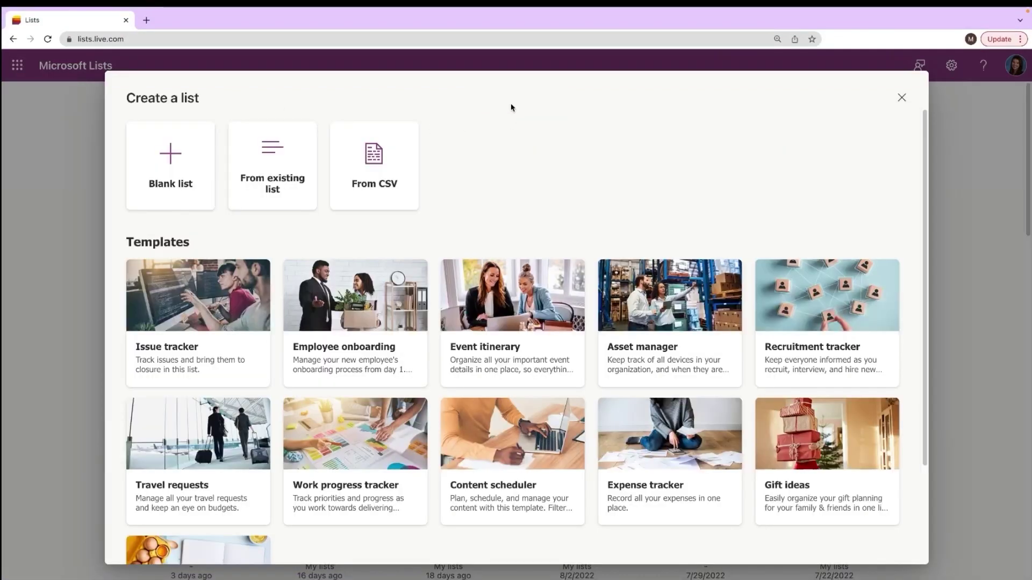
scroll(269, 484, down, 3)
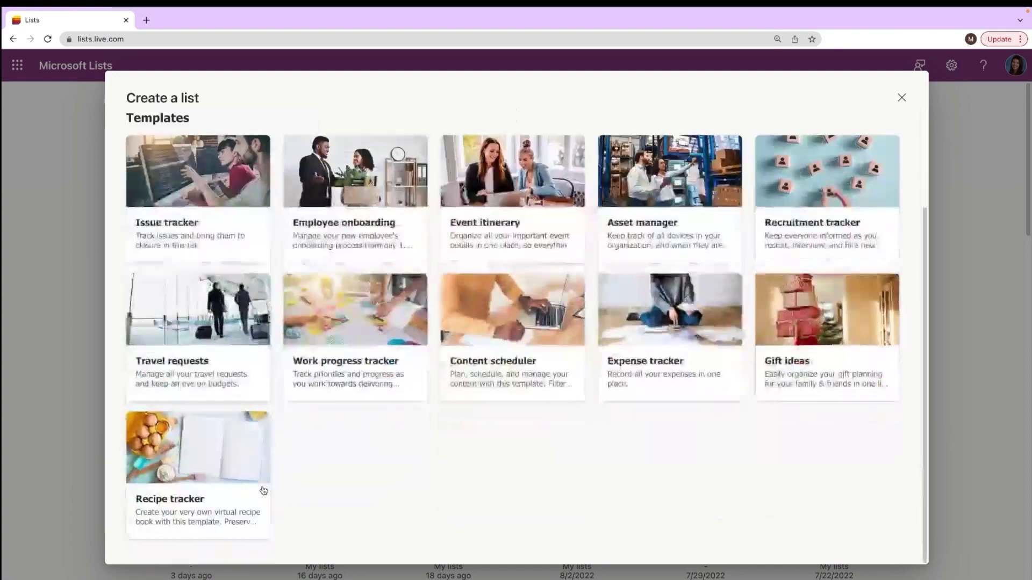
click(203, 488)
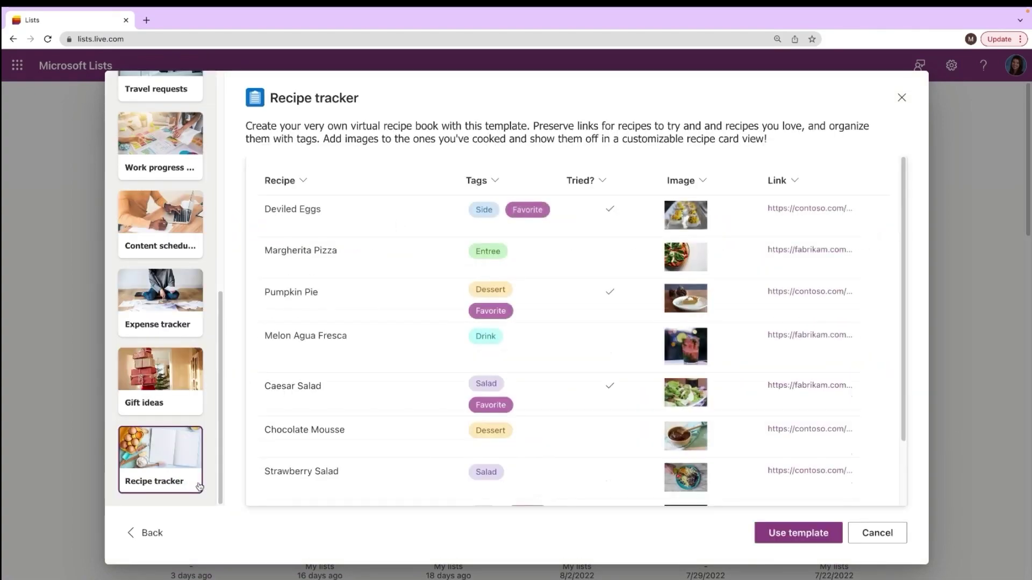
scroll(396, 401, down, 2)
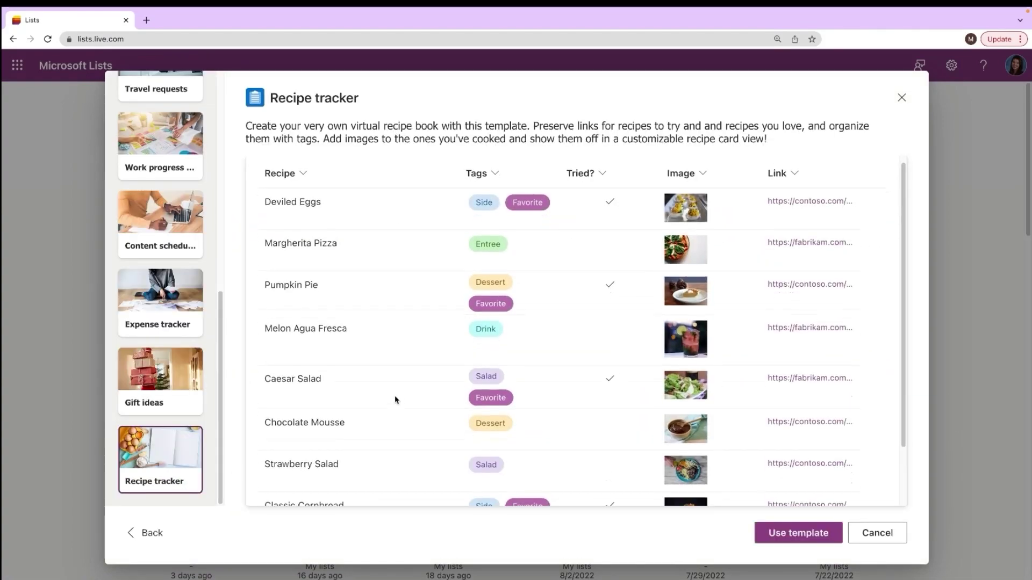
click(164, 398)
scroll(418, 396, down, 2)
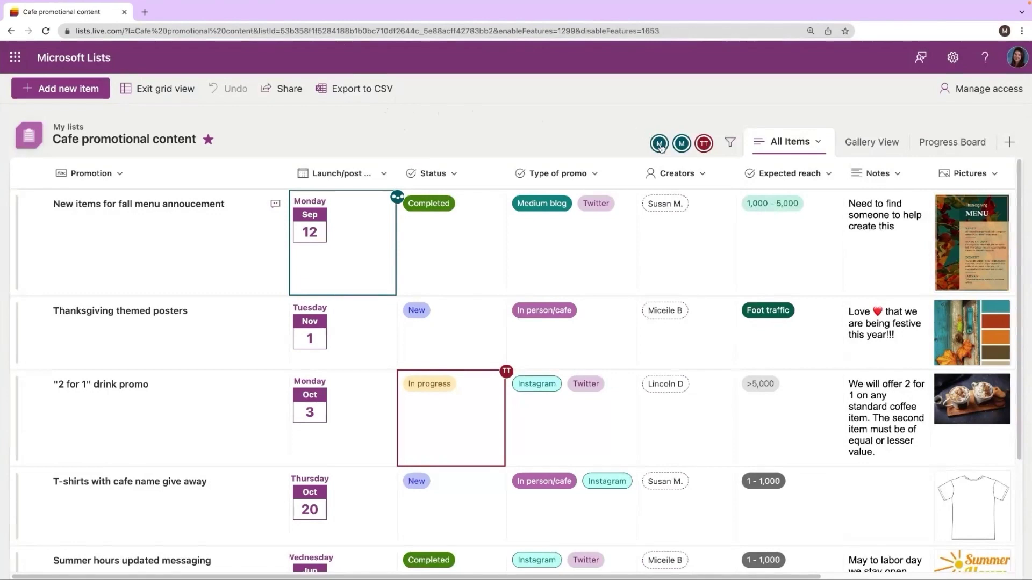
mouse_move(660, 147)
mouse_move(399, 199)
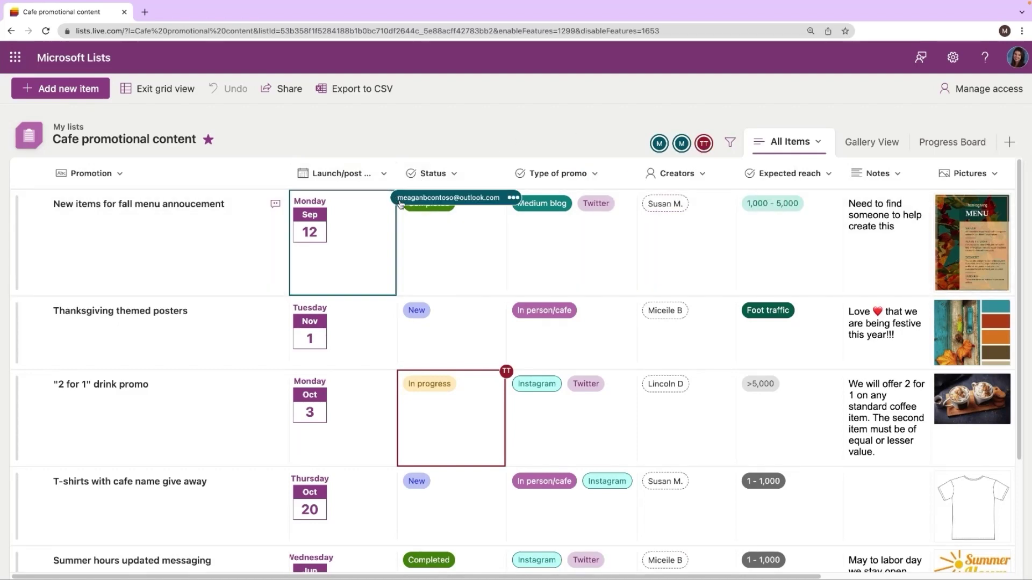
mouse_move(505, 374)
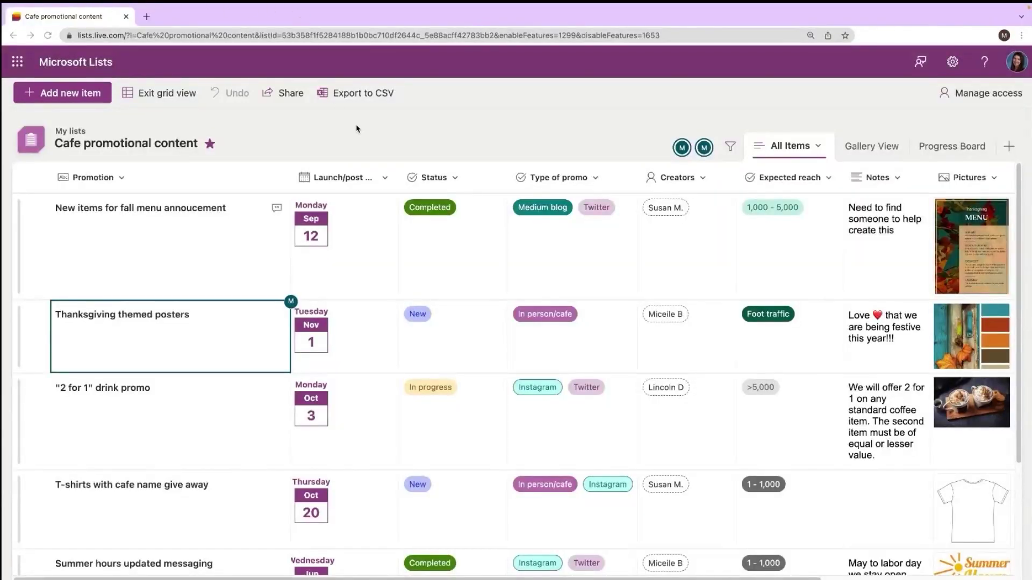
click(647, 230)
click(879, 233)
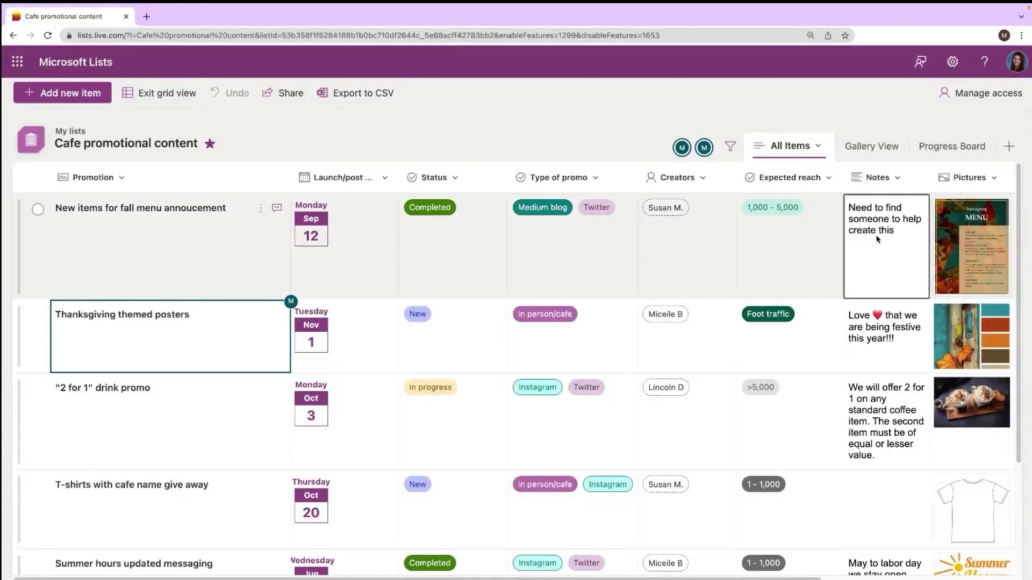
click(878, 233)
triple_click(875, 214)
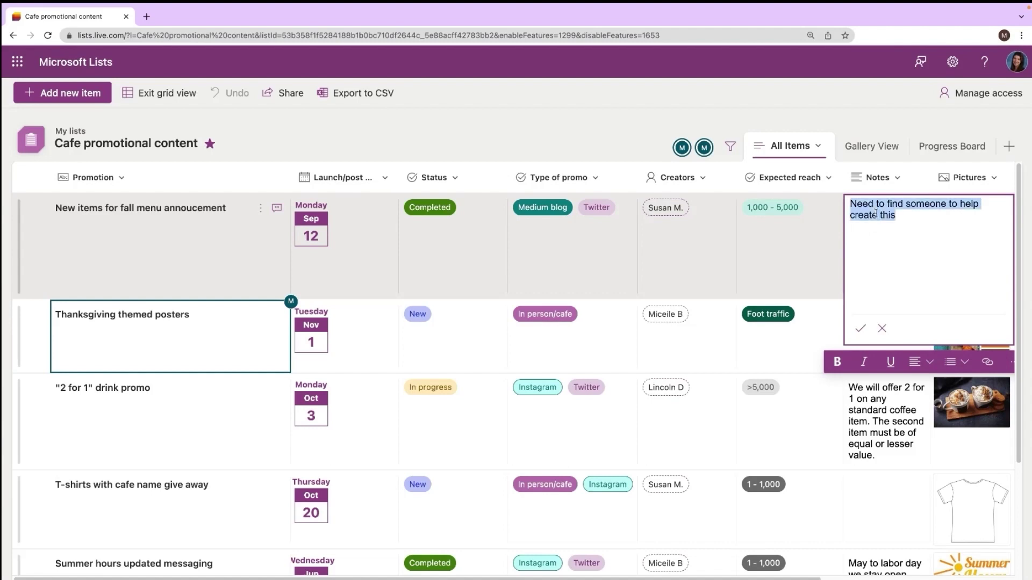
key(BackSpace)
click(795, 252)
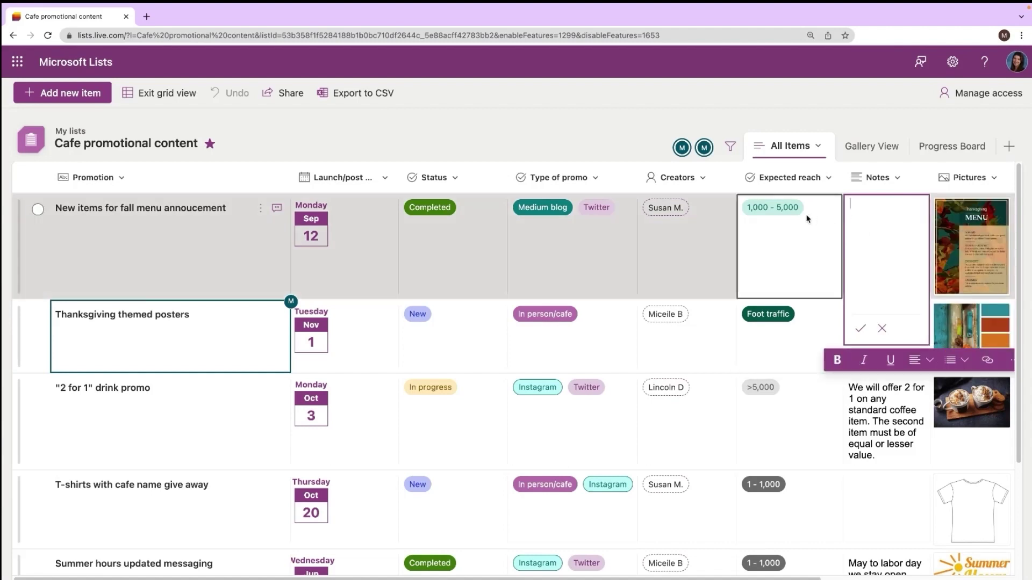
key(Delete)
click(796, 252)
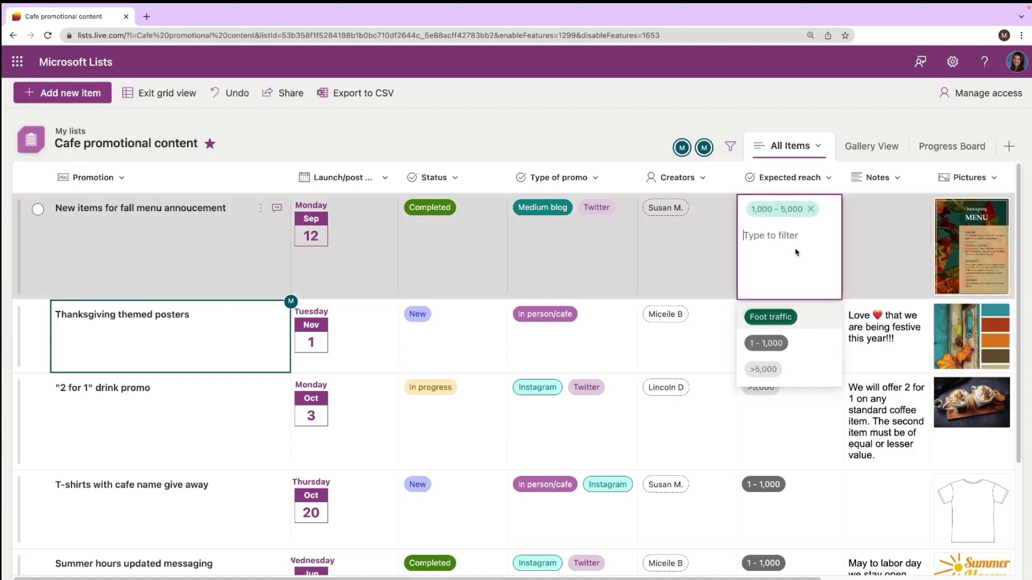
key(Escape)
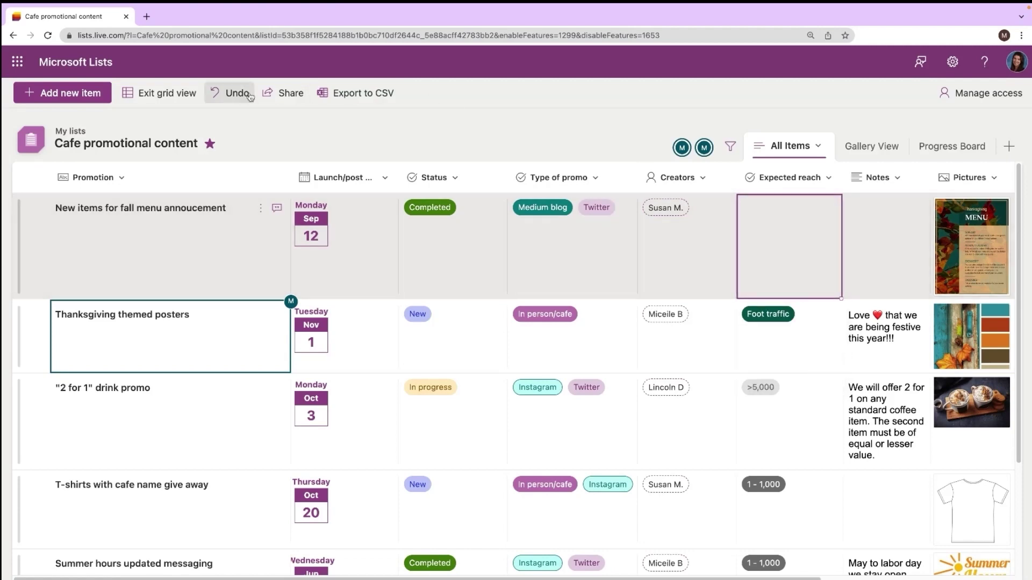
click(225, 94)
click(225, 94)
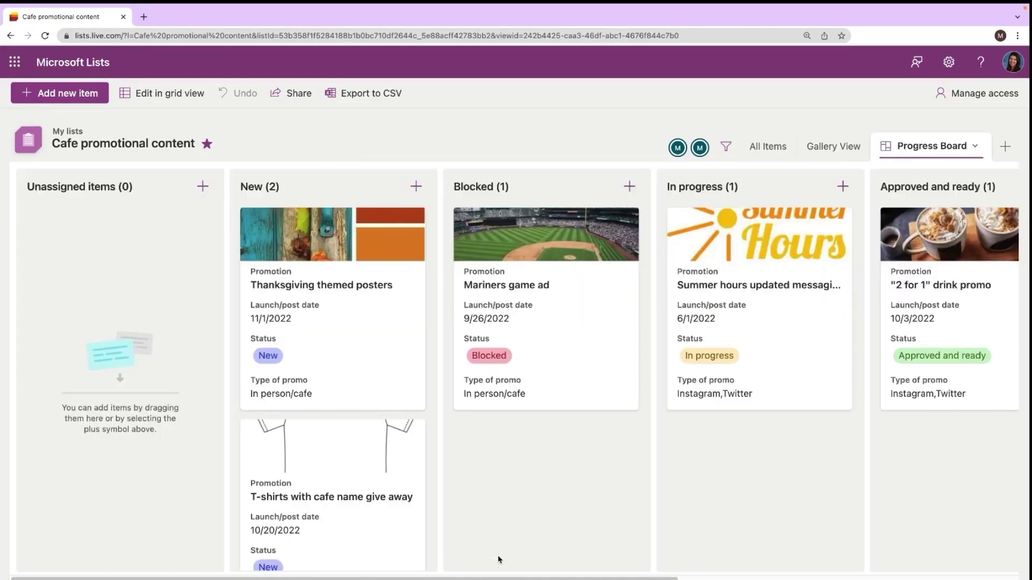
Step: Drag the Summer hours card into a different status bucket on the Progress Board
scroll(486, 574, right, 7)
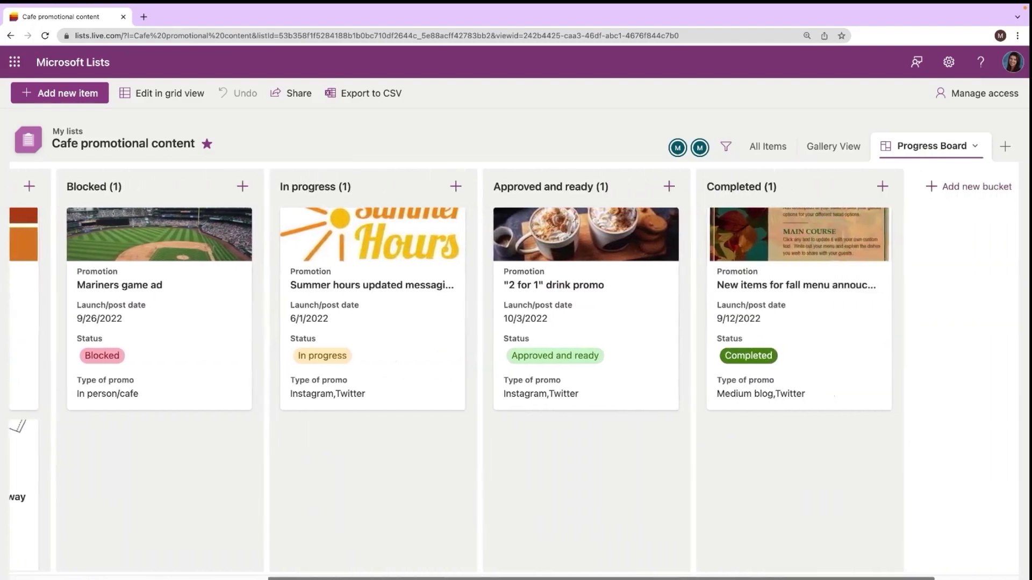
drag(302, 243, 527, 186)
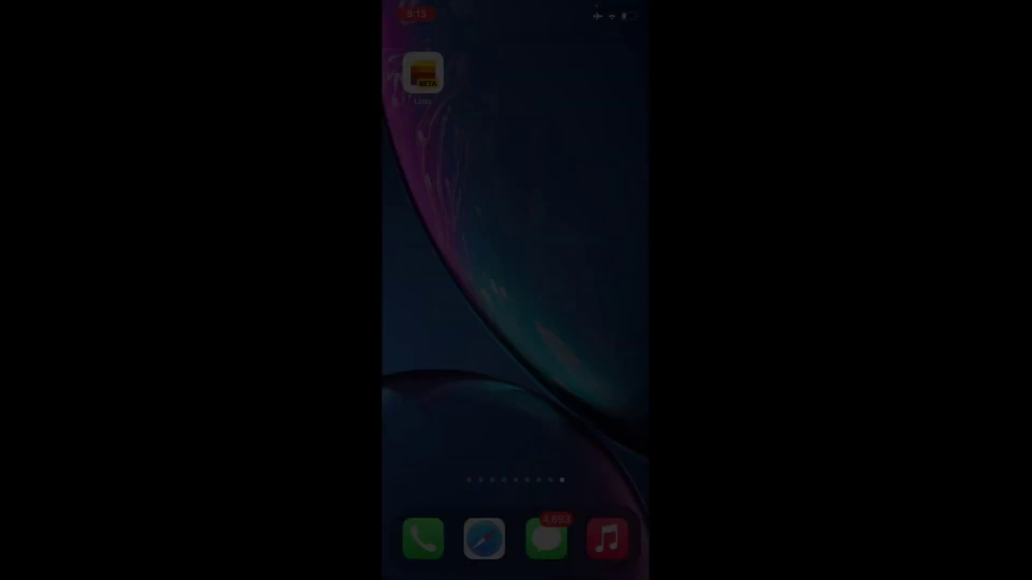
Step: Launch the Lists iOS app and sign in with the personal Microsoft account's e-mail address
click(422, 73)
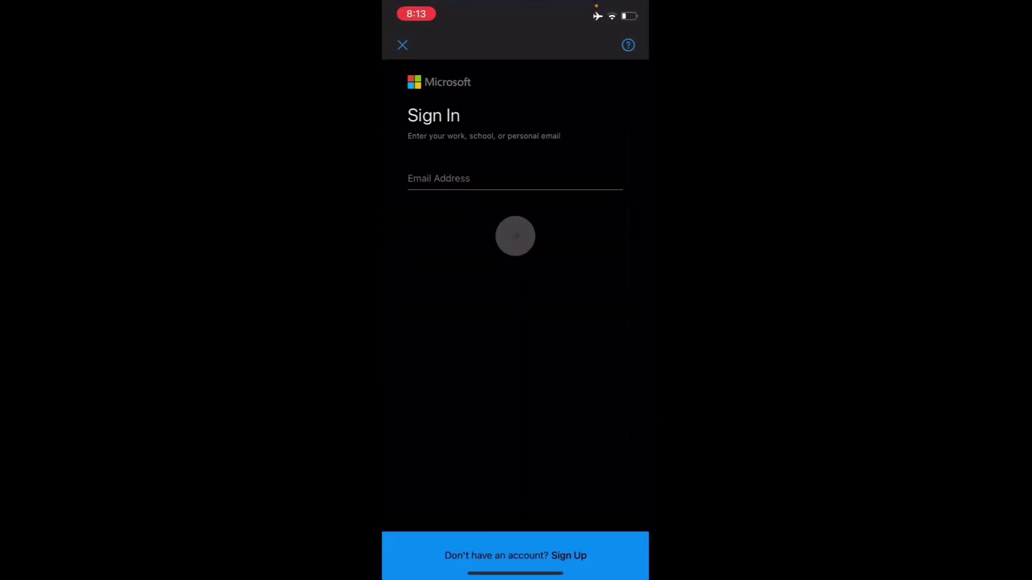
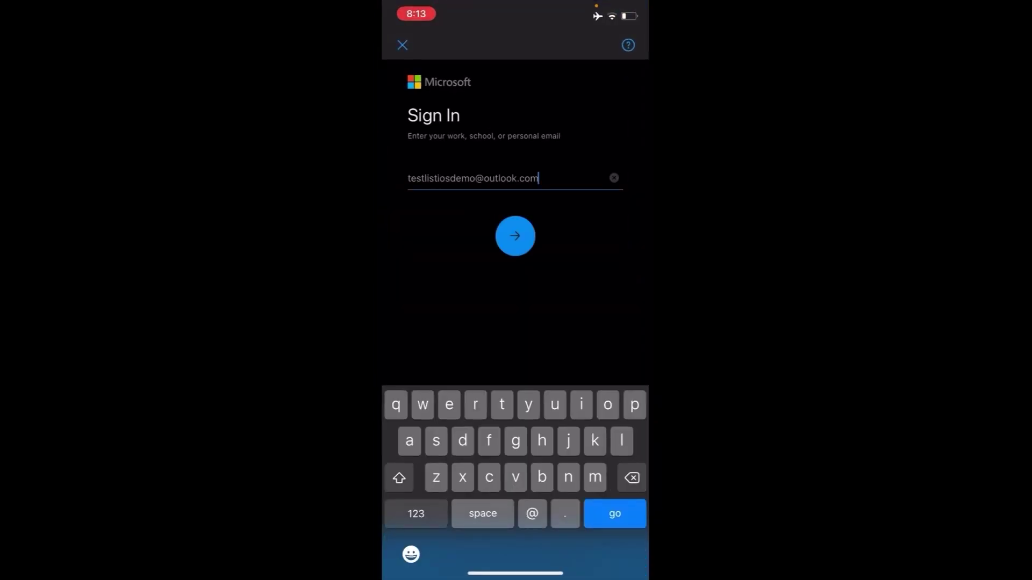
key(Return)
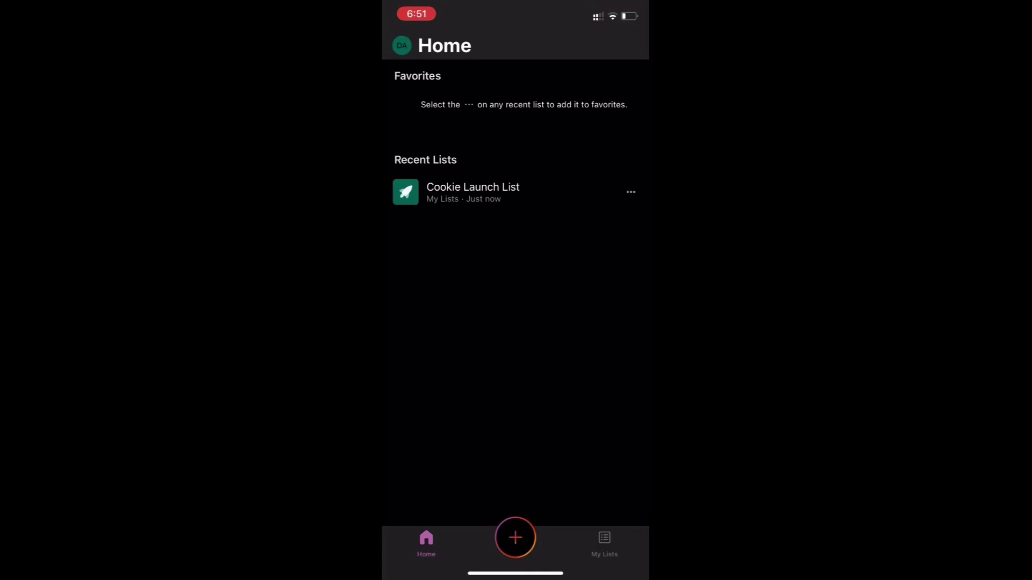
Step: In Cookie Launch List, change the Blog post item's deadline to October
click(472, 192)
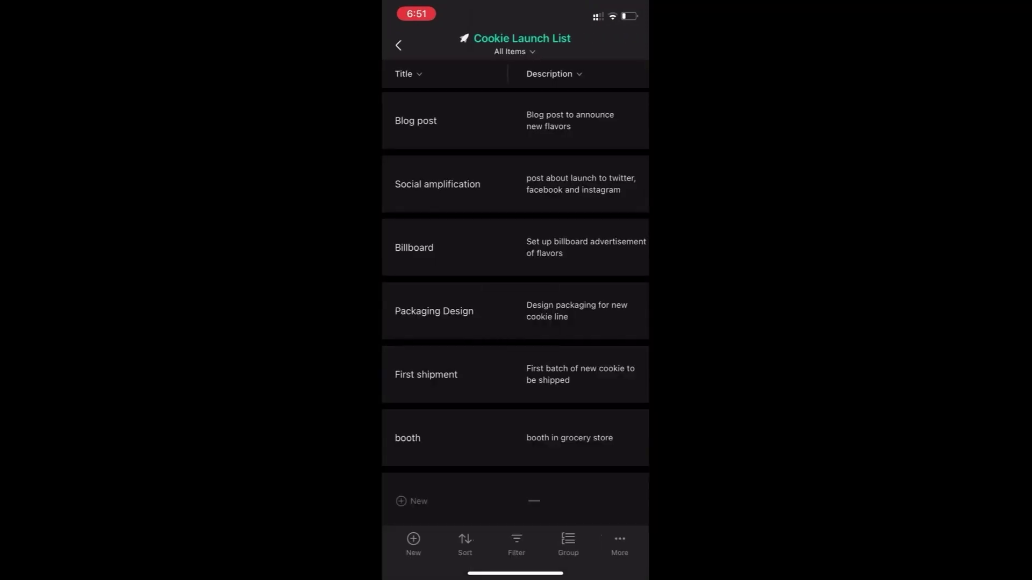
scroll(516, 280, right, 3)
scroll(516, 279, right, 3)
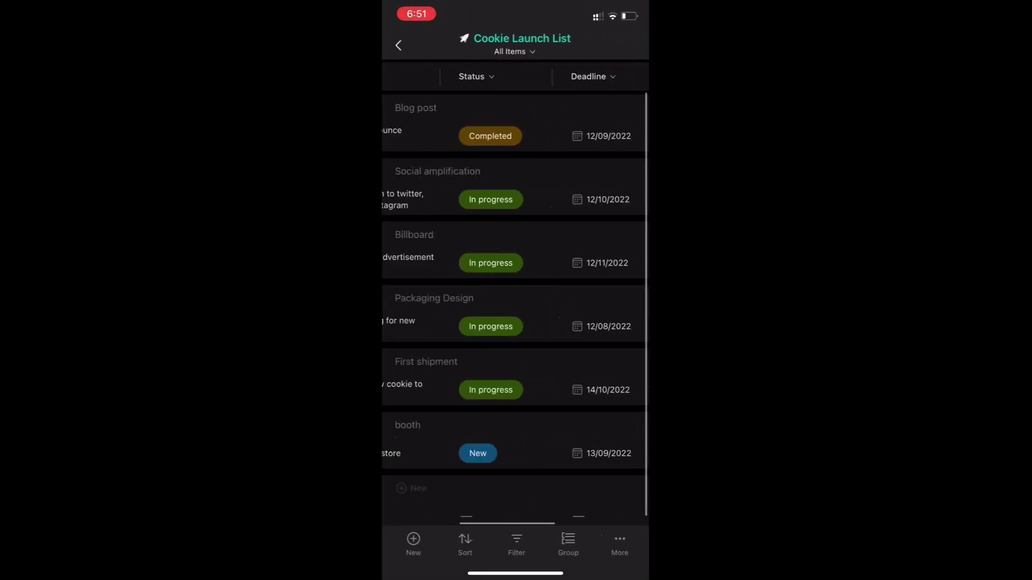
click(602, 136)
scroll(505, 446, down, 1)
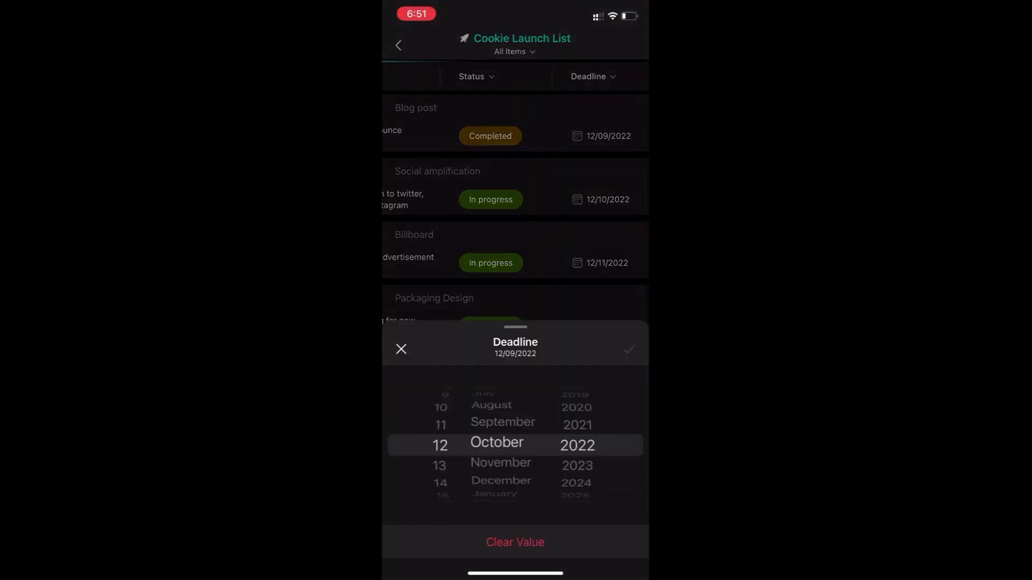
click(626, 347)
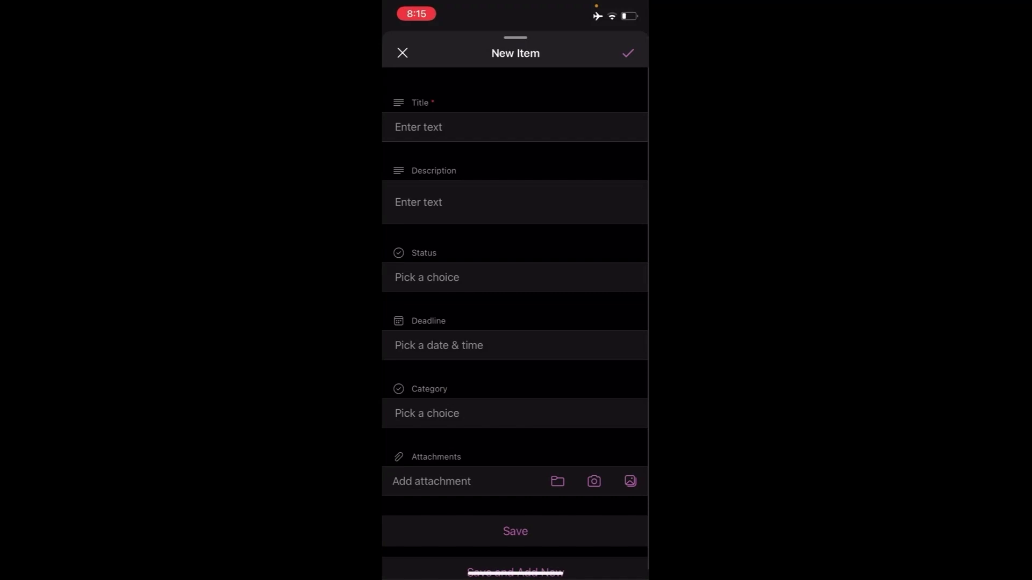
Step: Add a new item titled 'booth' and save it
click(515, 127)
text(booth)
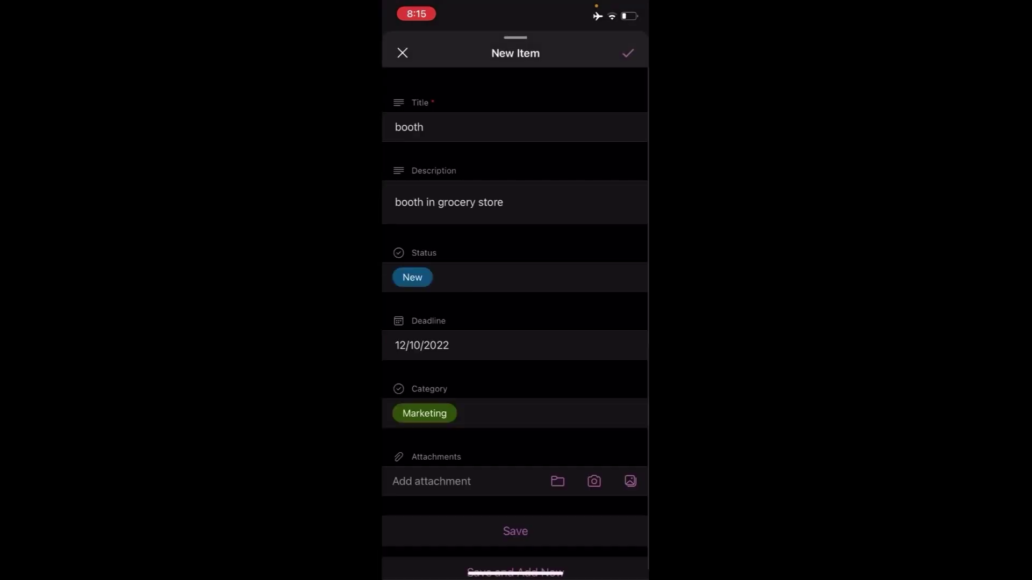
click(516, 530)
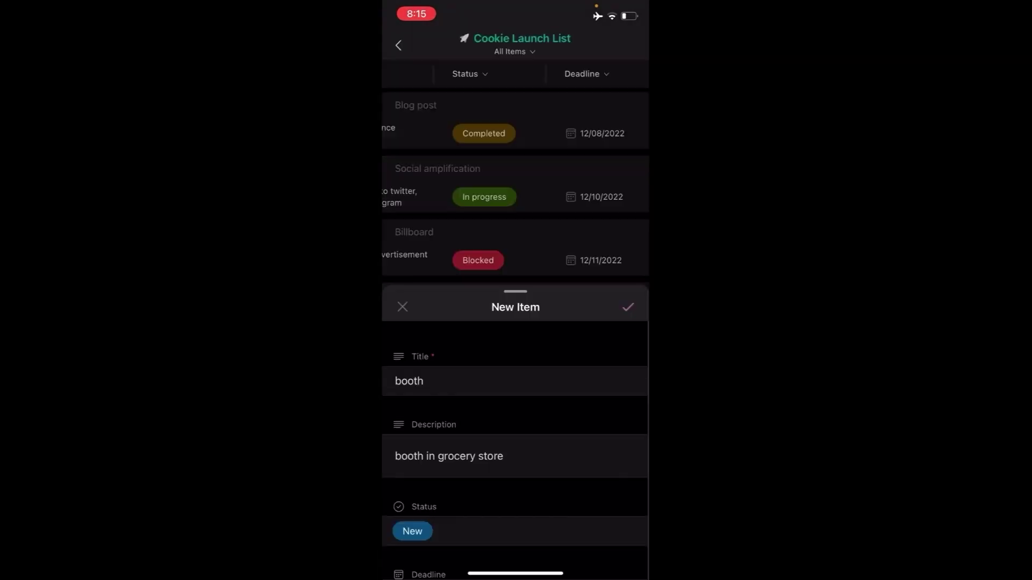